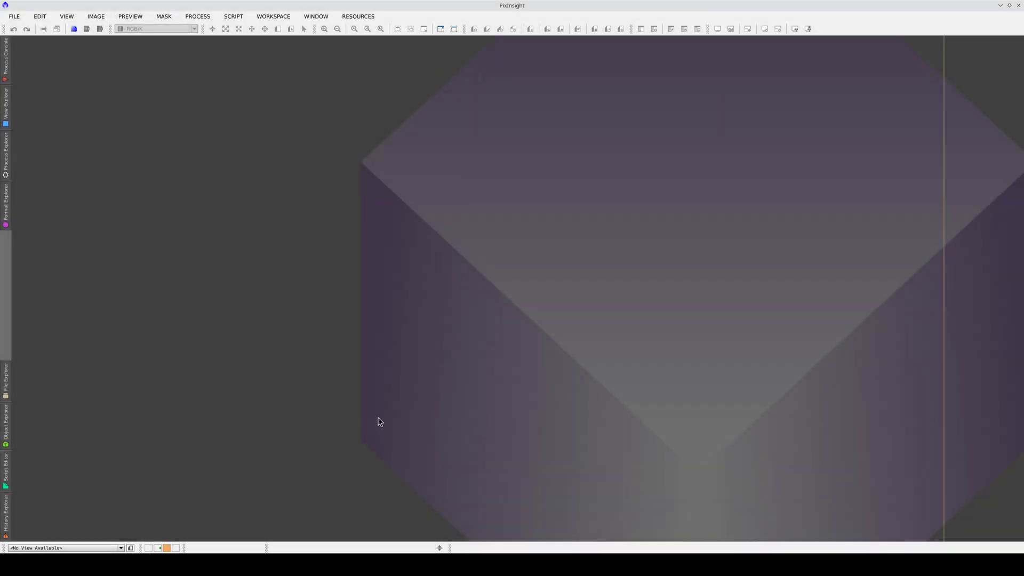
# Step: Open the raw frame 3Z2A3432.CR3 and zoom in around the windmill light to inspect it
pyautogui.click(11, 385)
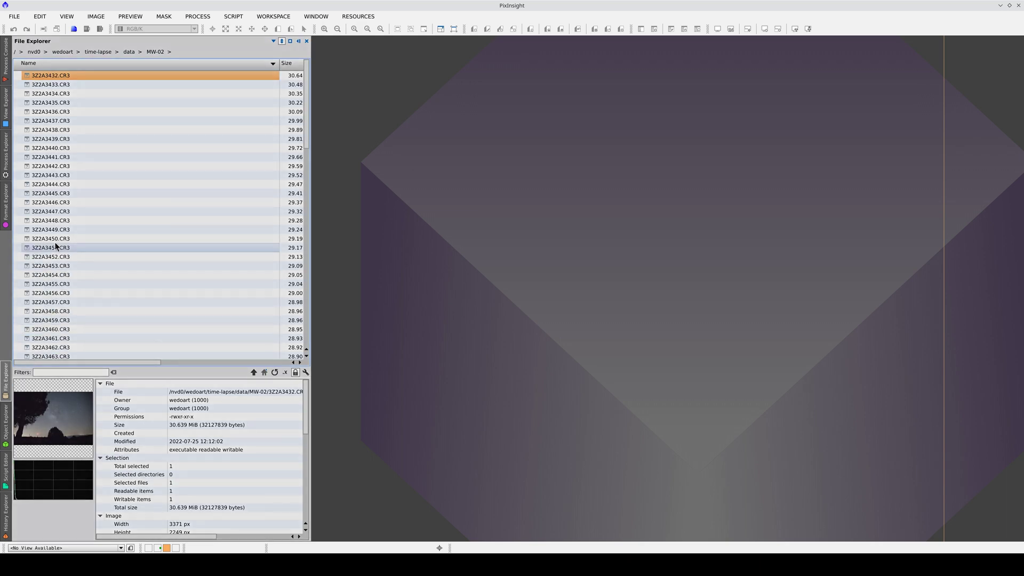
pyautogui.moveTo(45, 74); pyautogui.dragTo(371, 212)
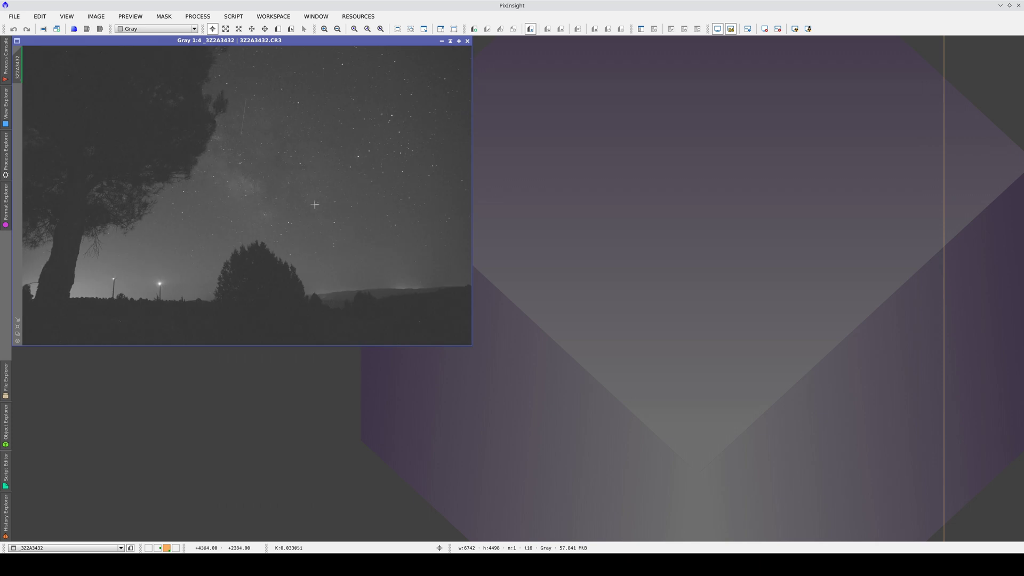
pyautogui.scroll(2, 107, 275)
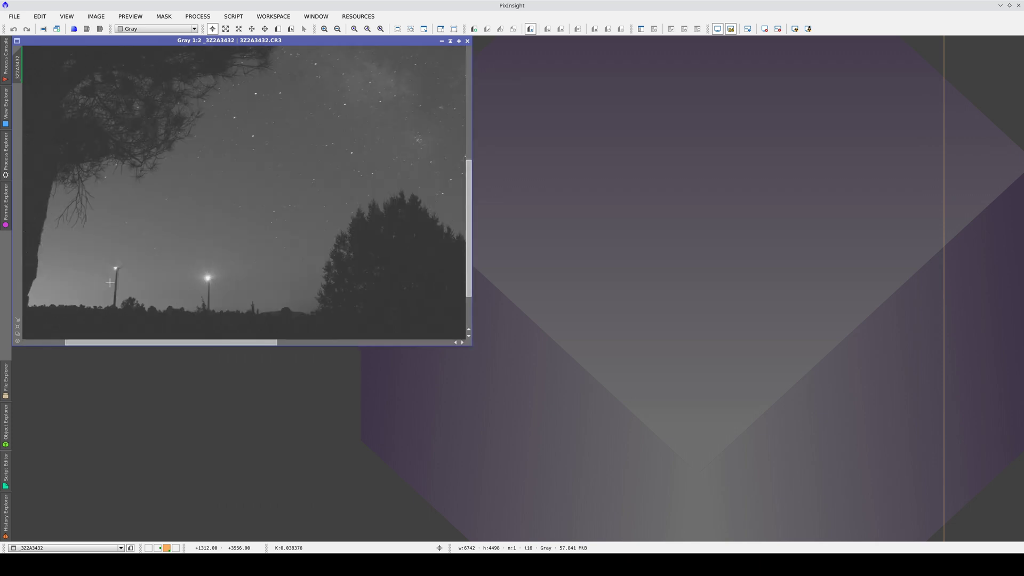
pyautogui.scroll(2, 110, 282)
pyautogui.moveTo(116, 252); pyautogui.dragTo(245, 174)
pyautogui.scroll(3, 248, 151)
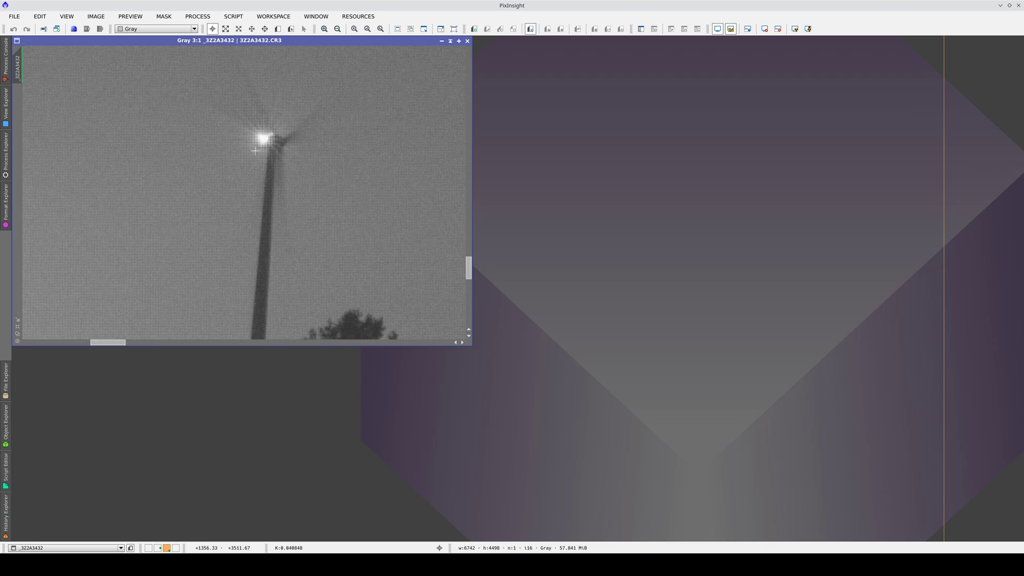
pyautogui.moveTo(257, 144); pyautogui.dragTo(229, 205)
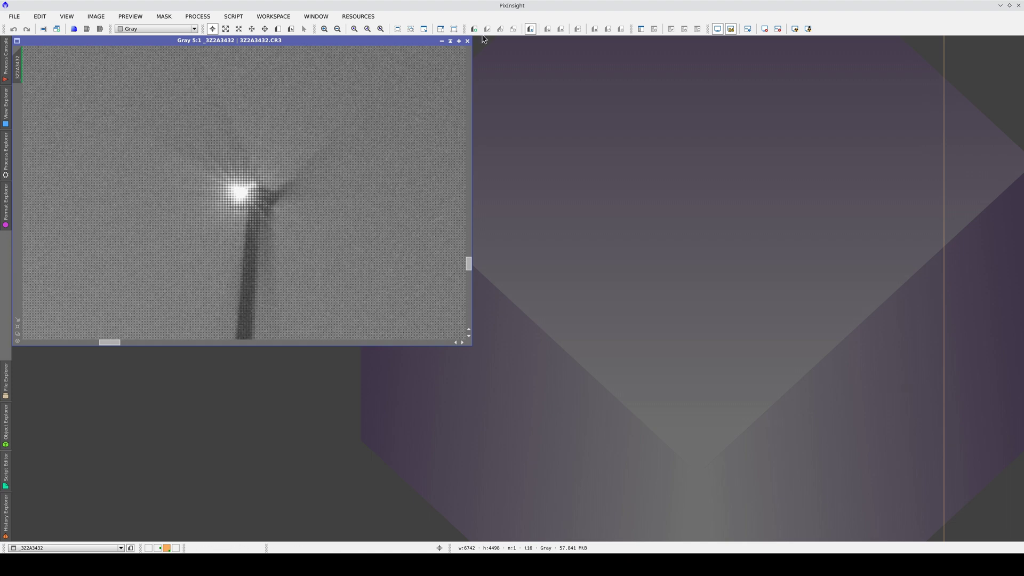
# Step: Close the frame and set the RAW format to demosaiced RGB with camera white balance
pyautogui.click(467, 40)
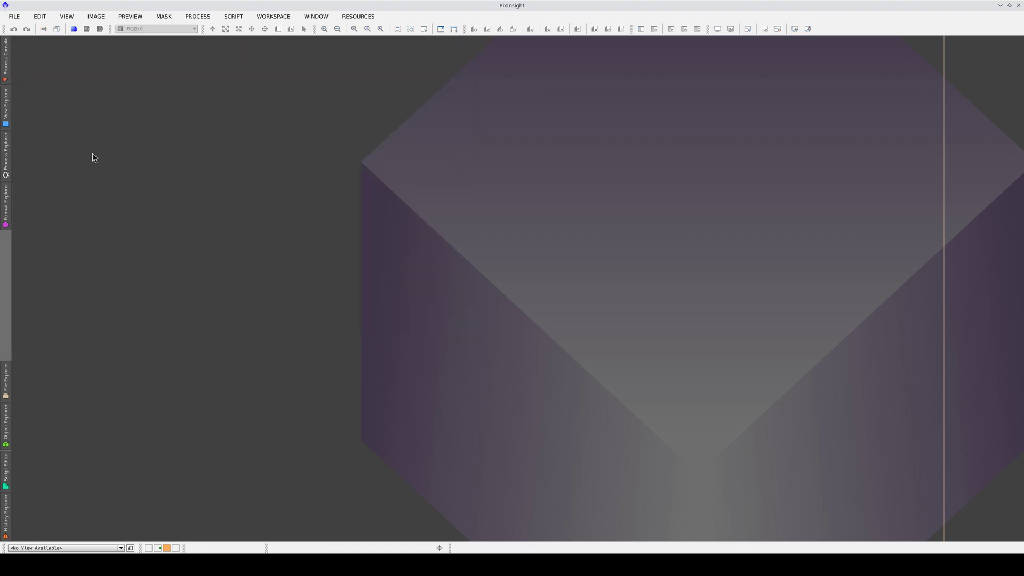
pyautogui.click(7, 195)
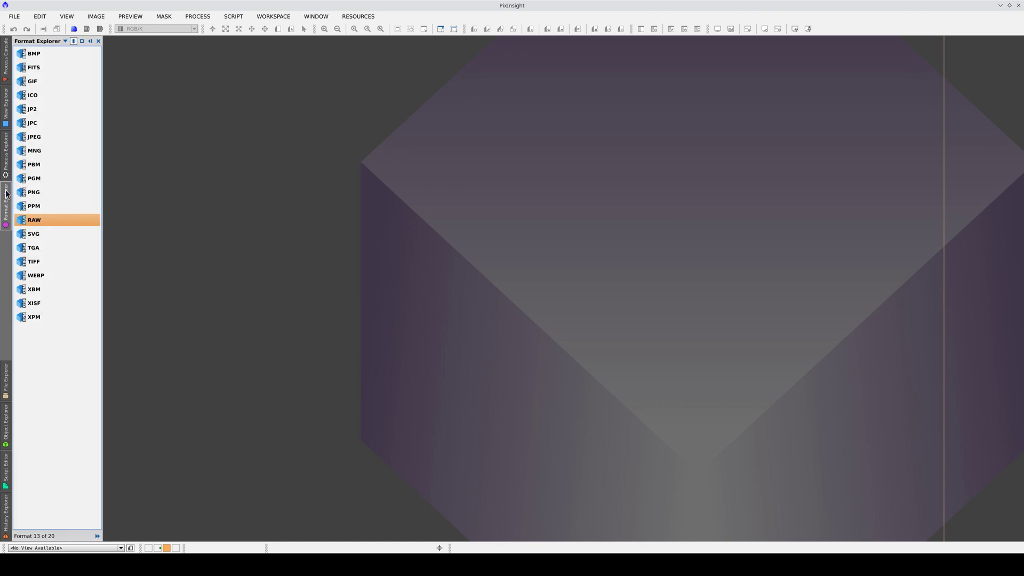
pyautogui.doubleClick(37, 222)
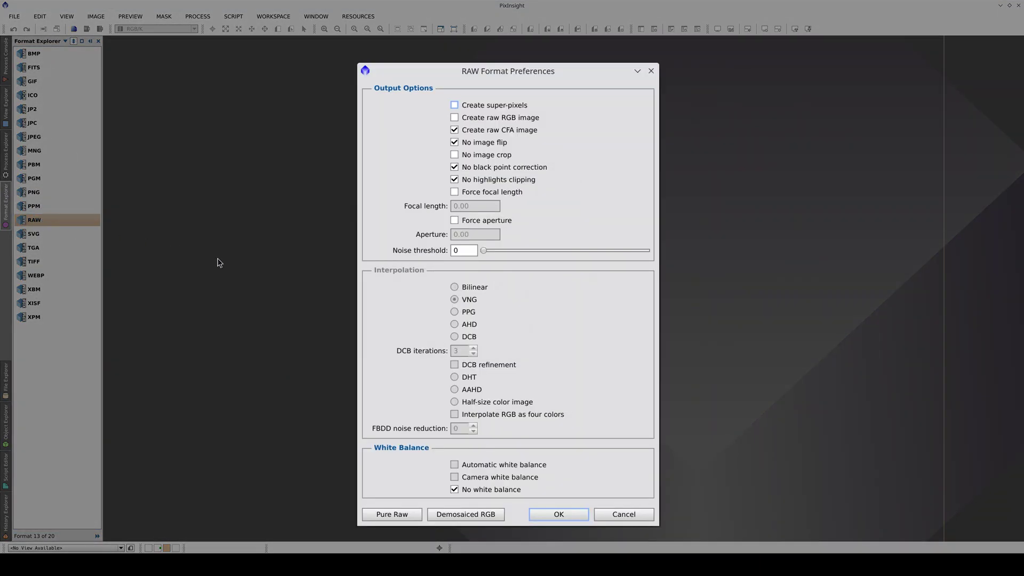
pyautogui.click(469, 517)
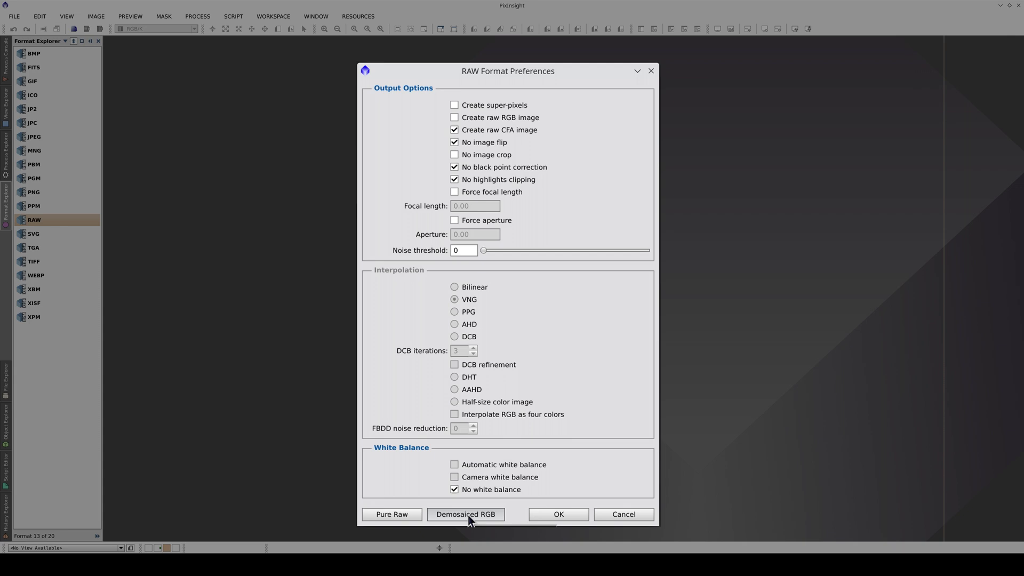
pyautogui.click(466, 479)
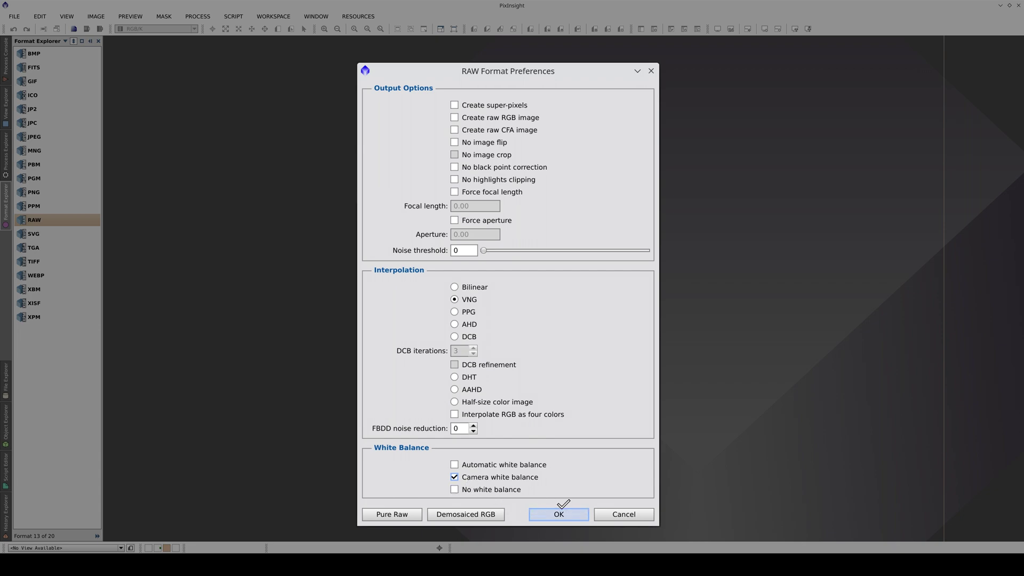
pyautogui.click(559, 509)
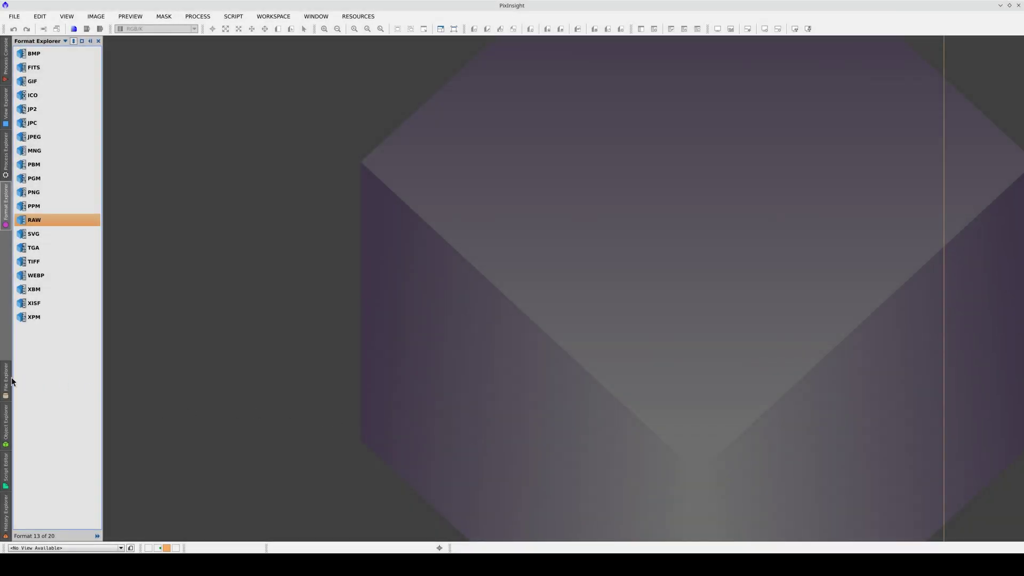
# Step: Drag 3Z2A3432.CR3 from the raw folder onto the workspace and zoom in to check its colour
pyautogui.click(8, 381)
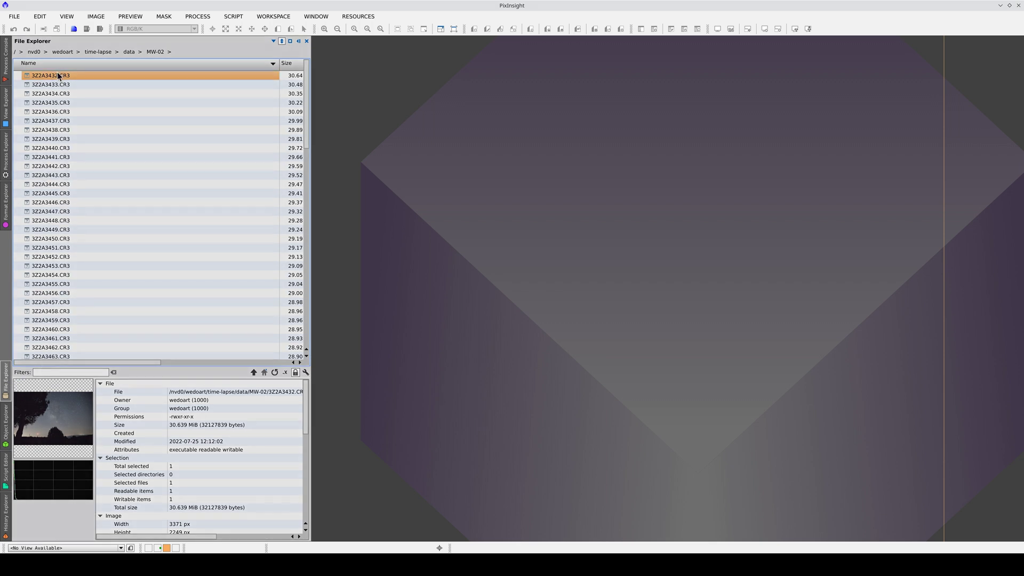
pyautogui.moveTo(102, 89); pyautogui.dragTo(409, 227)
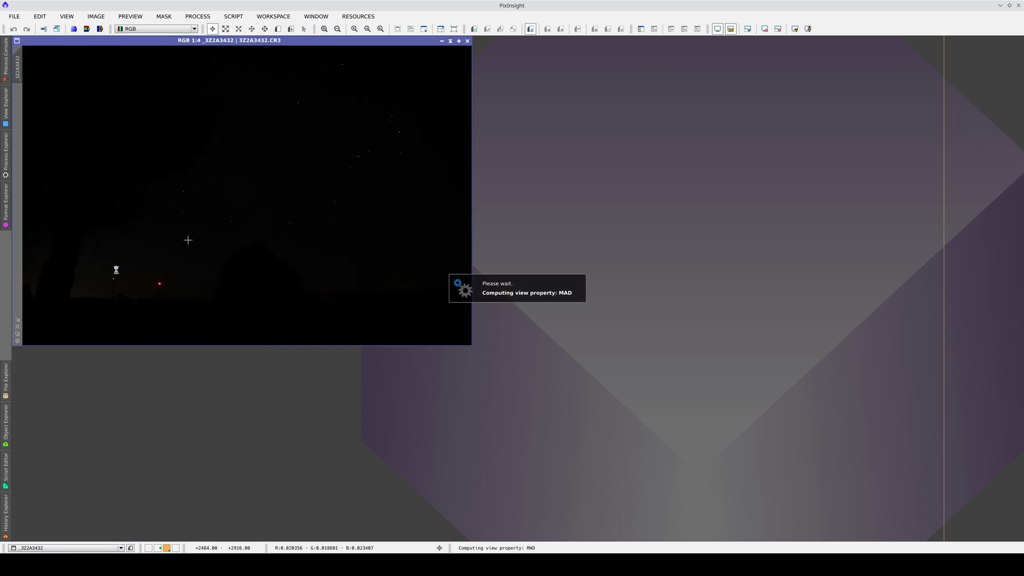
pyautogui.scroll(2, 109, 281)
pyautogui.scroll(1, 109, 283)
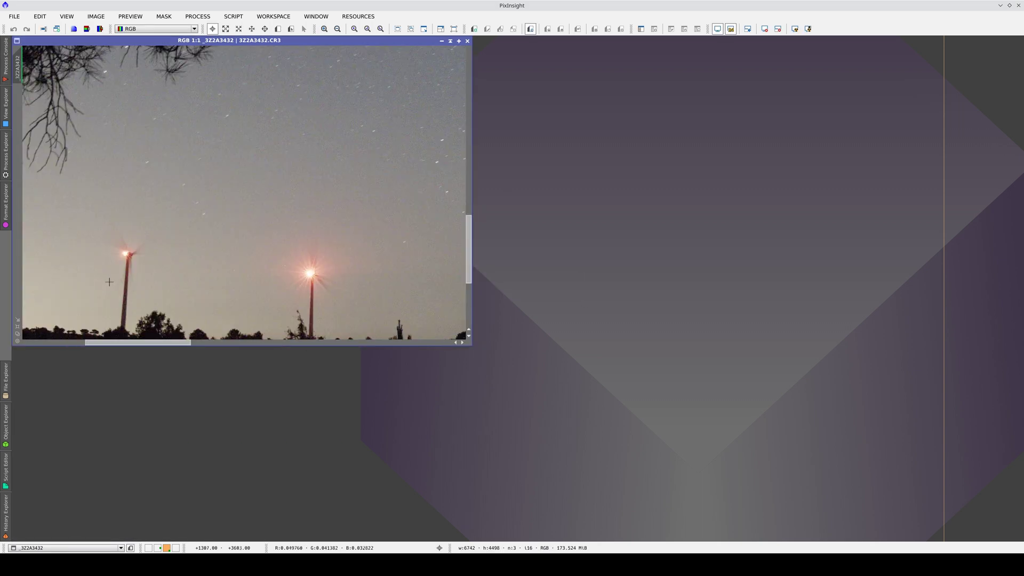
pyautogui.scroll(1, 112, 278)
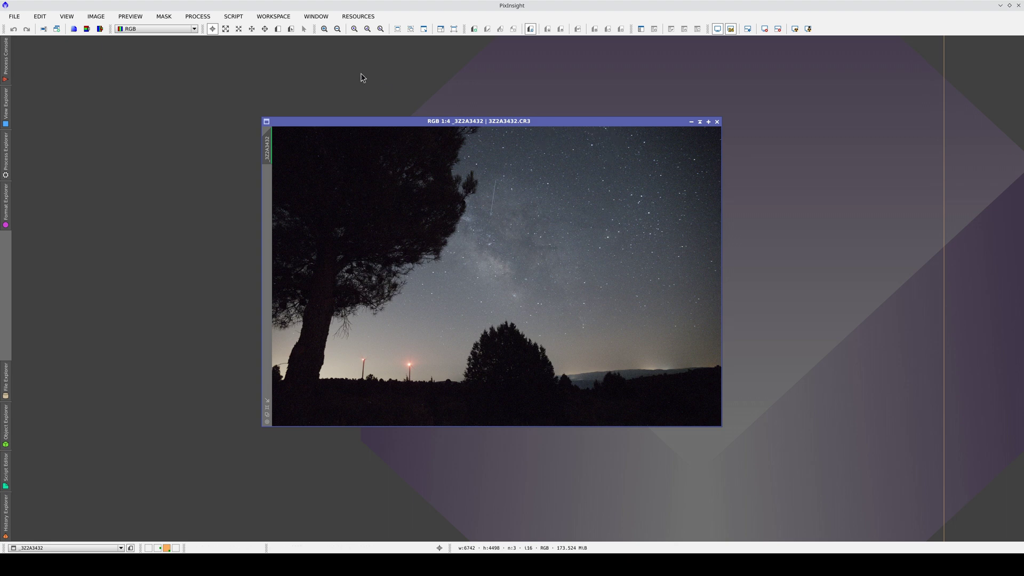
# Step: Mark a small sky patch as Preview01 and set it as the BackgroundNeutralization reference image
pyautogui.click(278, 28)
pyautogui.moveTo(542, 128); pyautogui.dragTo(602, 154)
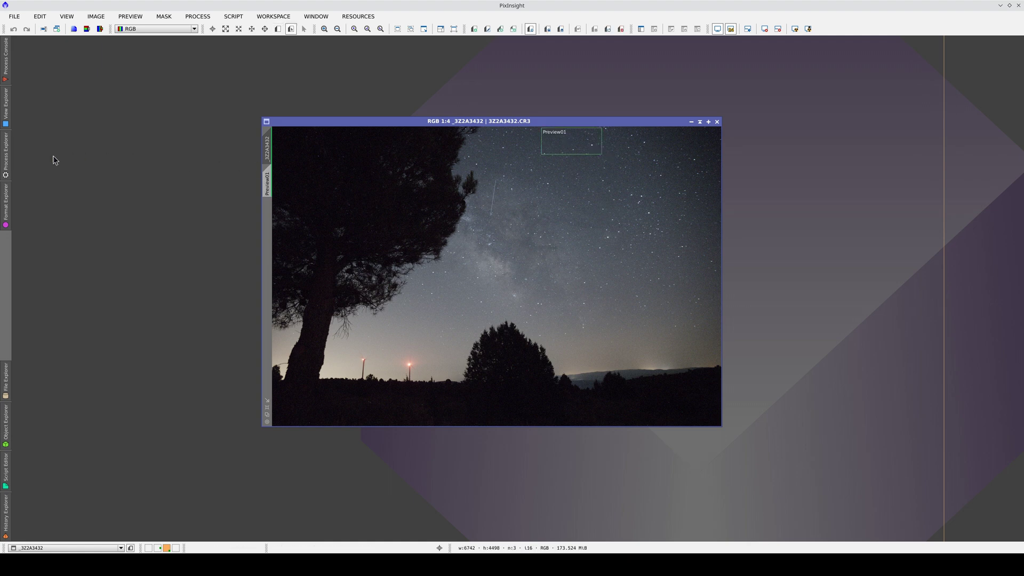
pyautogui.click(4, 166)
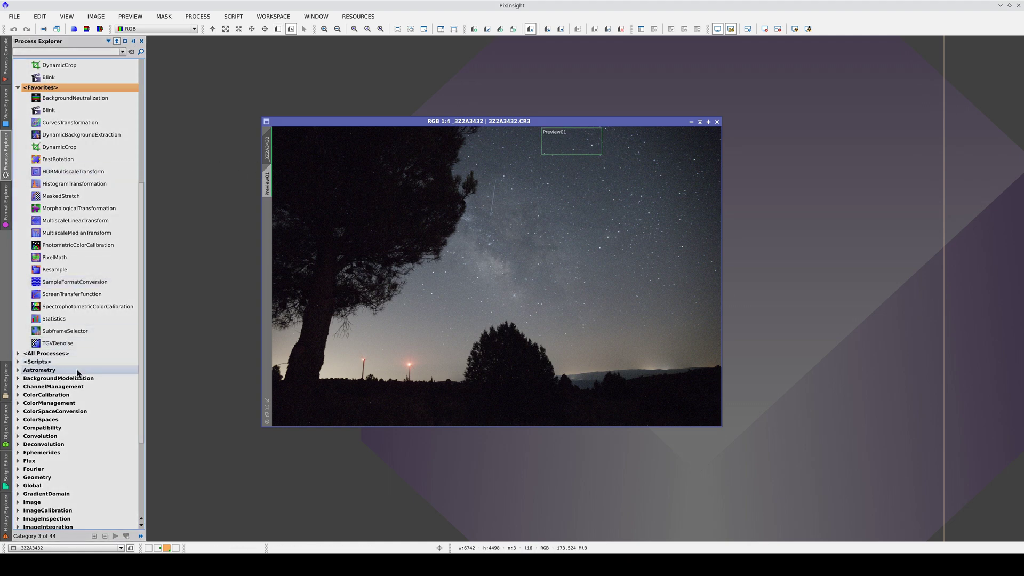
pyautogui.doubleClick(67, 395)
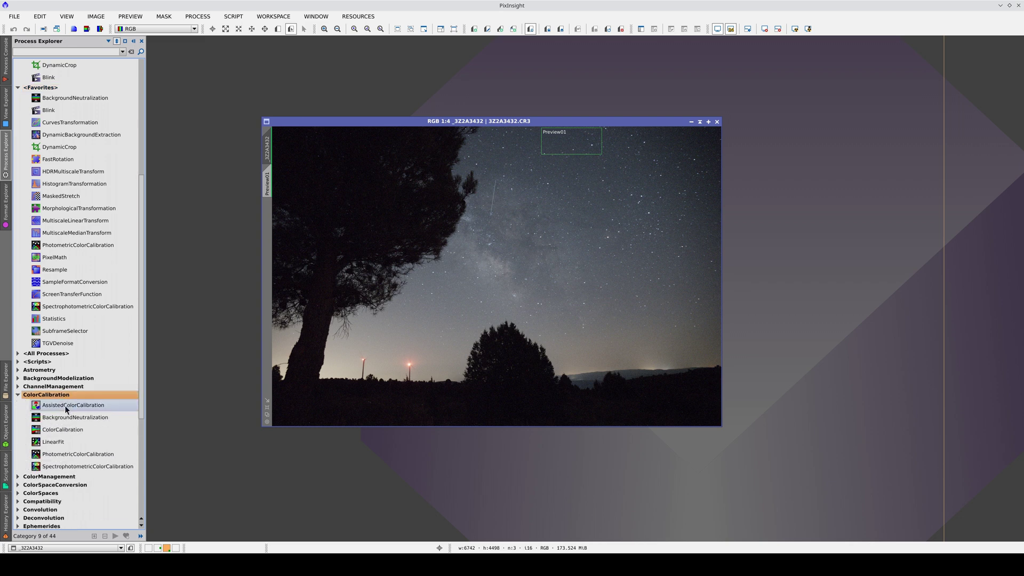
pyautogui.doubleClick(66, 418)
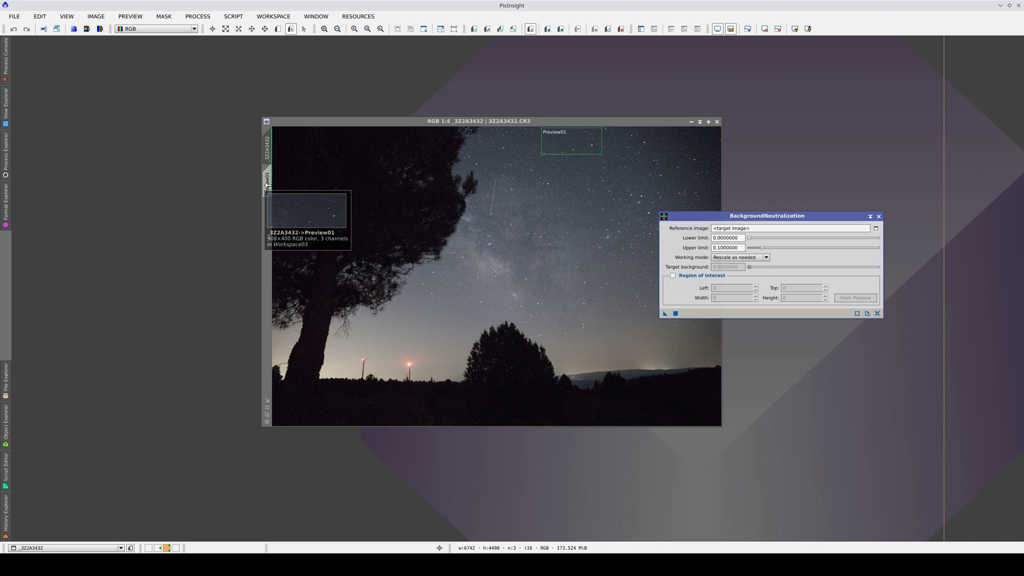
pyautogui.moveTo(266, 184); pyautogui.dragTo(747, 228)
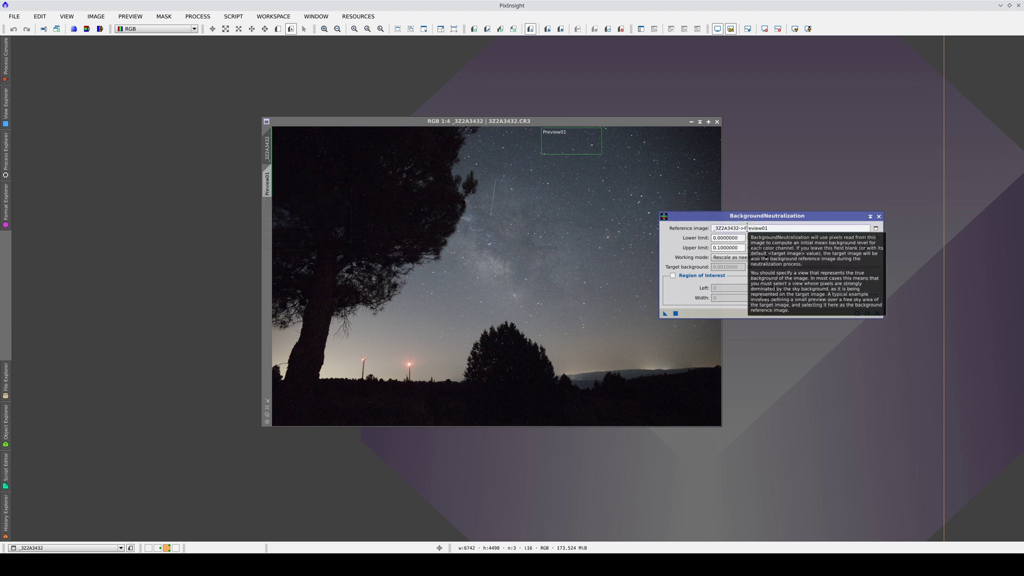
# Step: Apply background neutralization and compare the Preview01 patch with the full frame
pyautogui.click(675, 313)
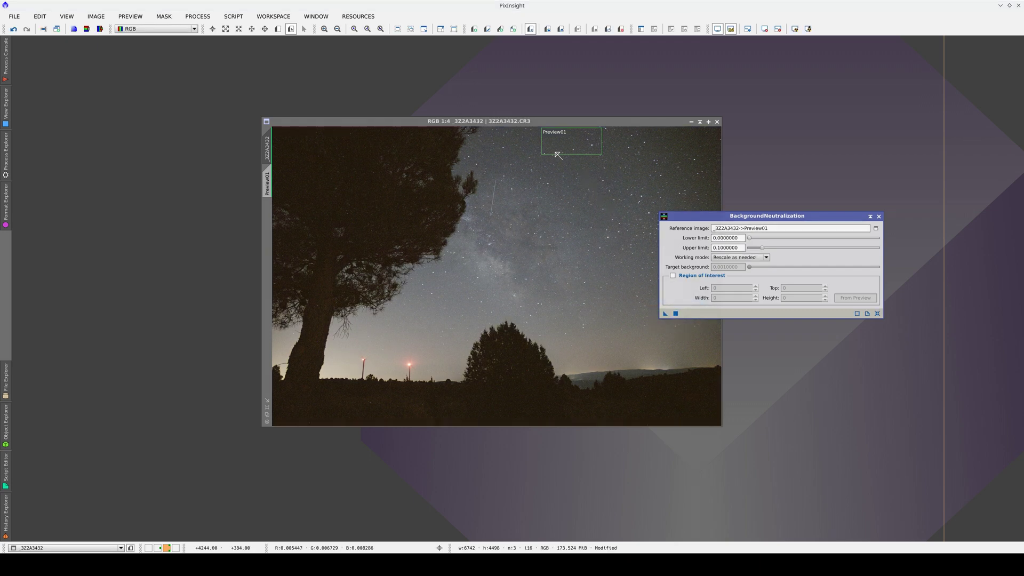
pyautogui.click(268, 181)
pyautogui.click(267, 147)
pyautogui.moveTo(703, 221); pyautogui.dragTo(775, 152)
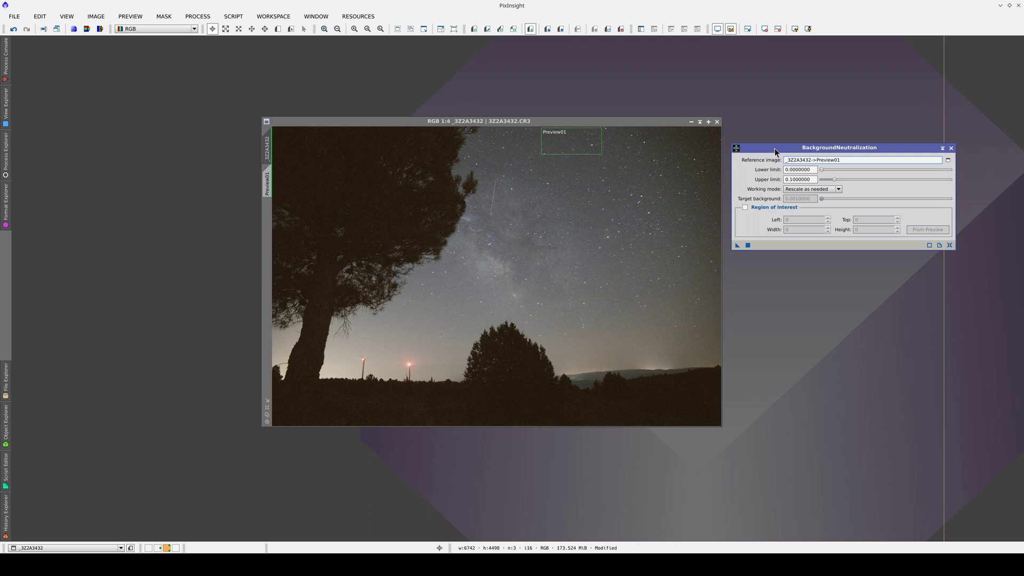
pyautogui.click(746, 208)
pyautogui.click(745, 208)
pyautogui.tripleClick(863, 159)
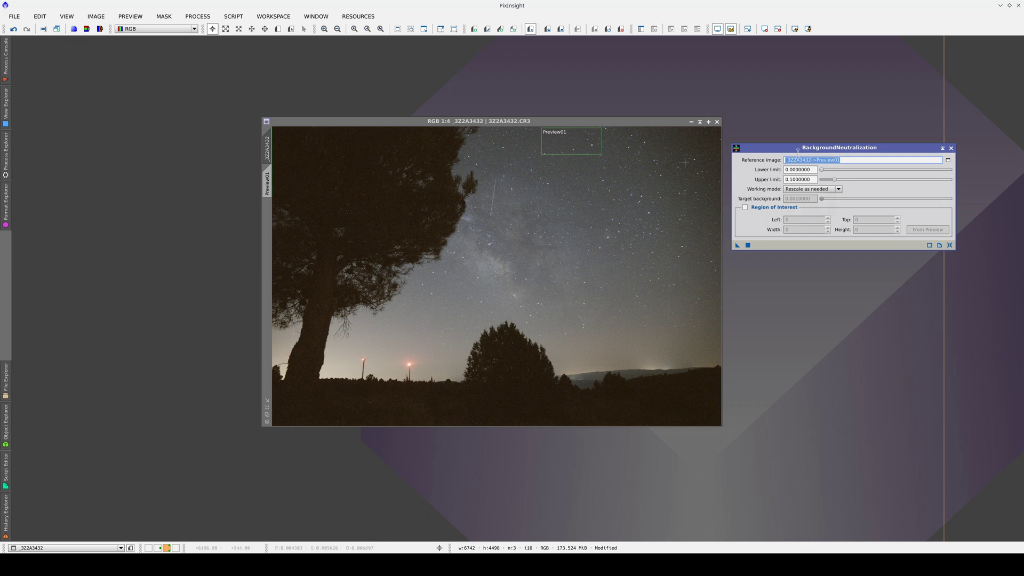
pyautogui.moveTo(561, 121); pyautogui.dragTo(540, 148)
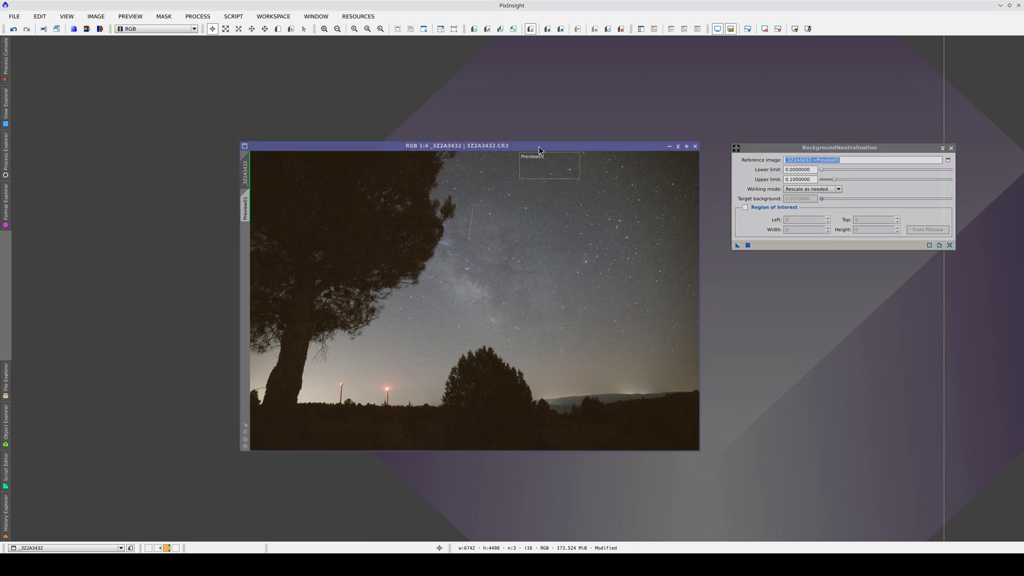
# Step: Undo the neutralization, open frame 3Z2A3530 from the raw folder, then close it again
pyautogui.click(13, 29)
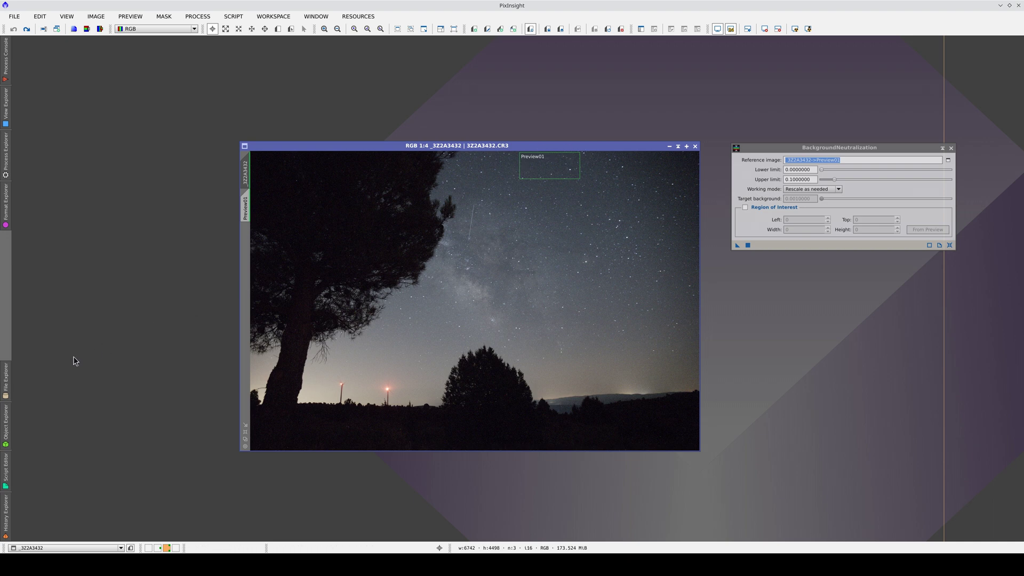
pyautogui.click(5, 393)
pyautogui.scroll(-14, 80, 283)
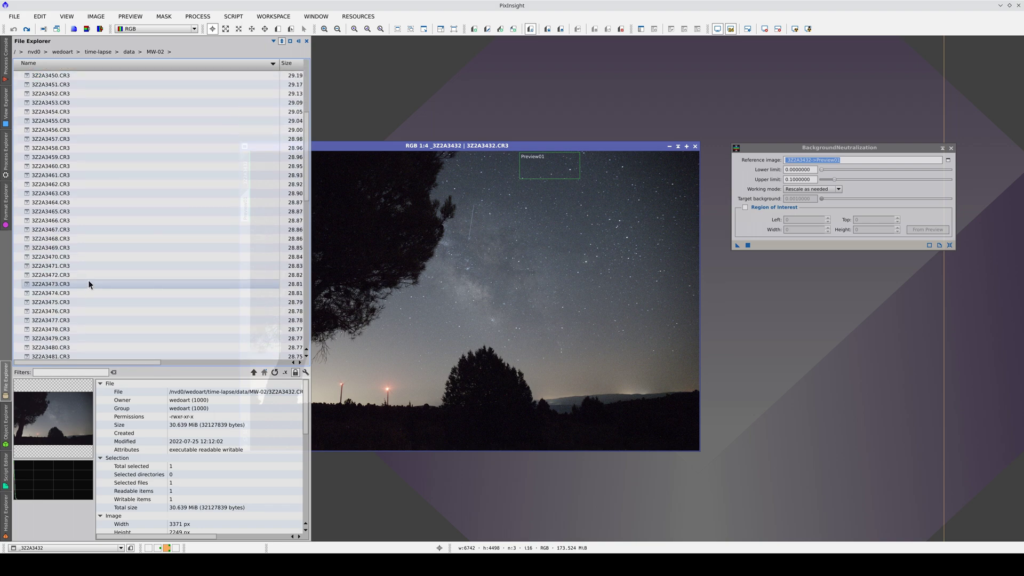
pyautogui.scroll(-9, 71, 292)
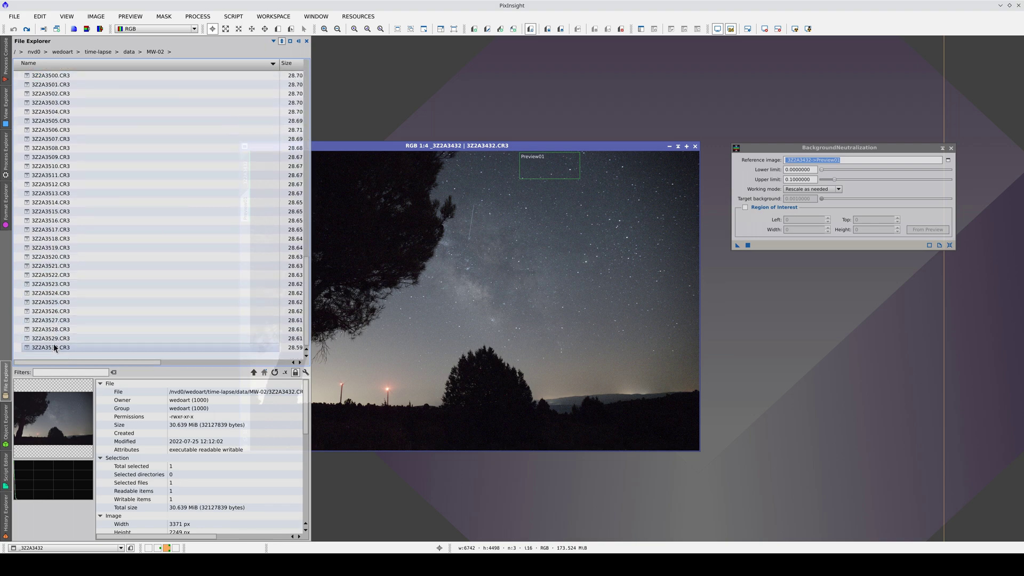
pyautogui.moveTo(104, 347); pyautogui.dragTo(433, 222)
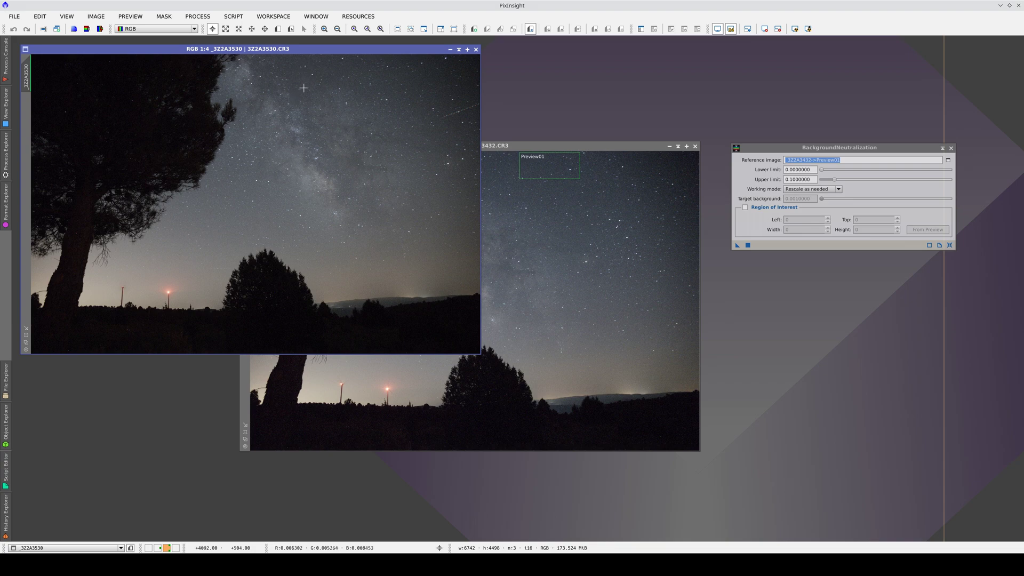
pyautogui.click(476, 49)
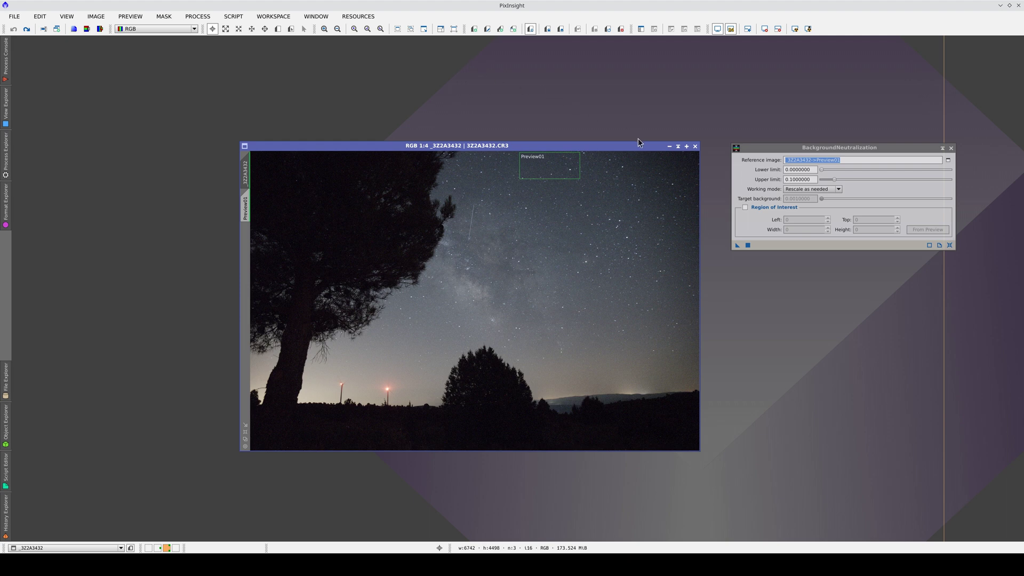
pyautogui.moveTo(617, 150); pyautogui.dragTo(613, 128)
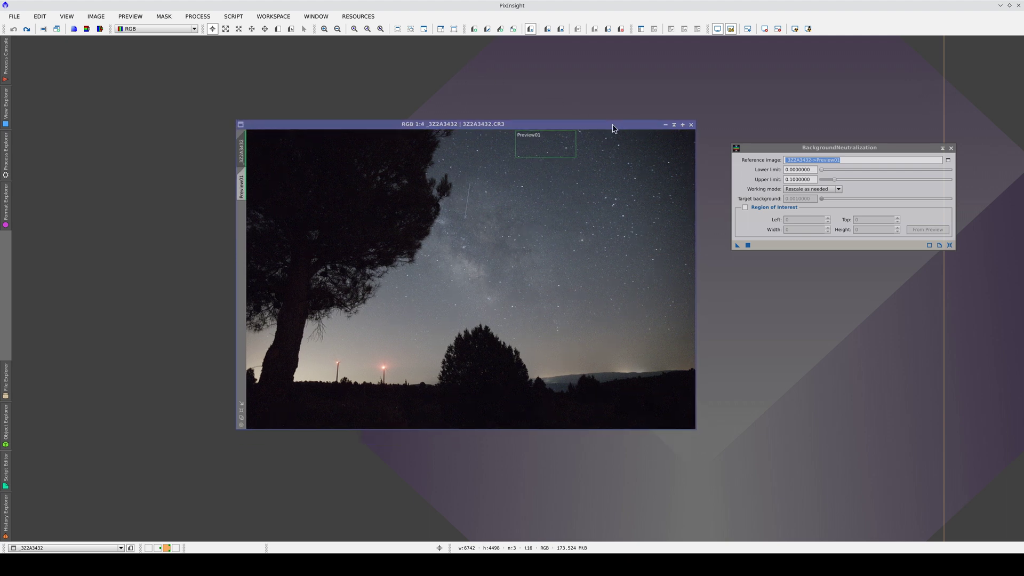
# Step: Load the History Explorer for 3Z2A3432 and step back to its Initial State
pyautogui.rightClick(426, 199)
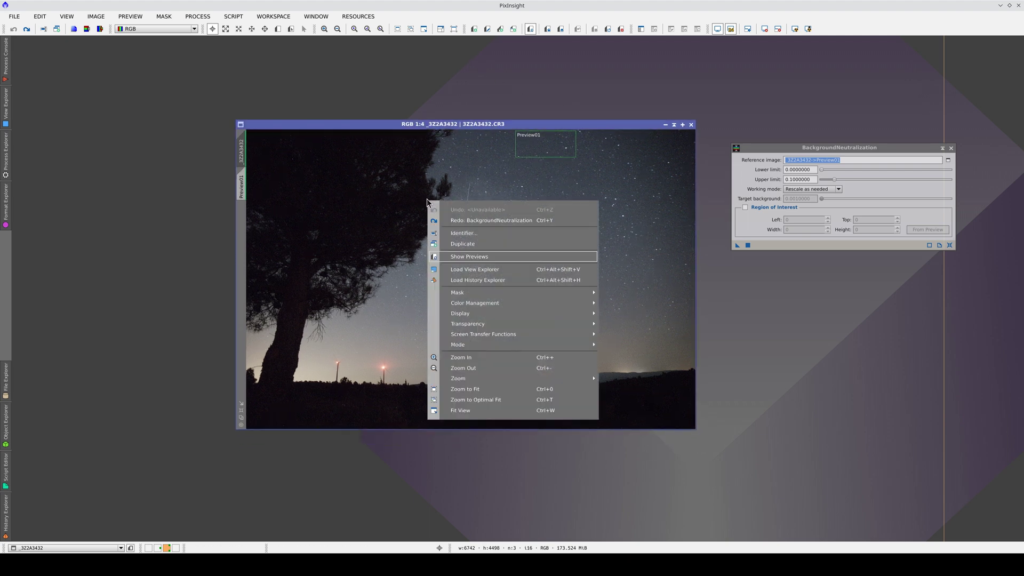
pyautogui.click(457, 280)
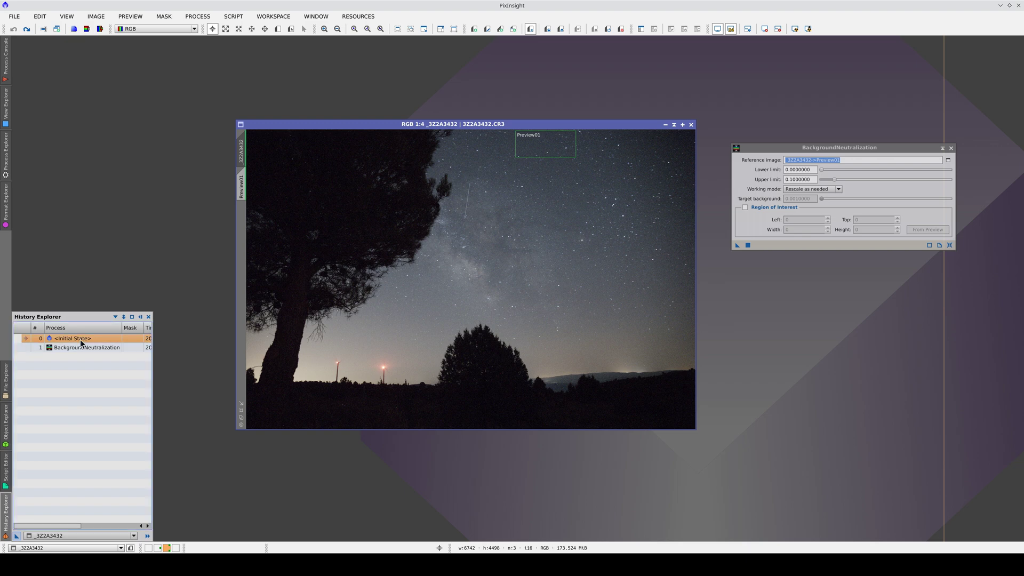
pyautogui.click(26, 346)
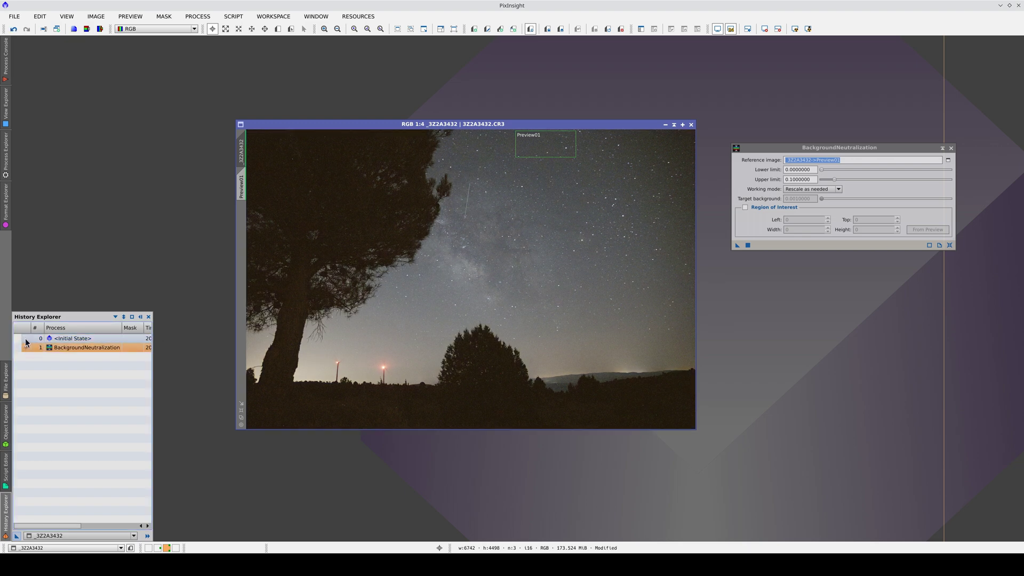
pyautogui.click(25, 338)
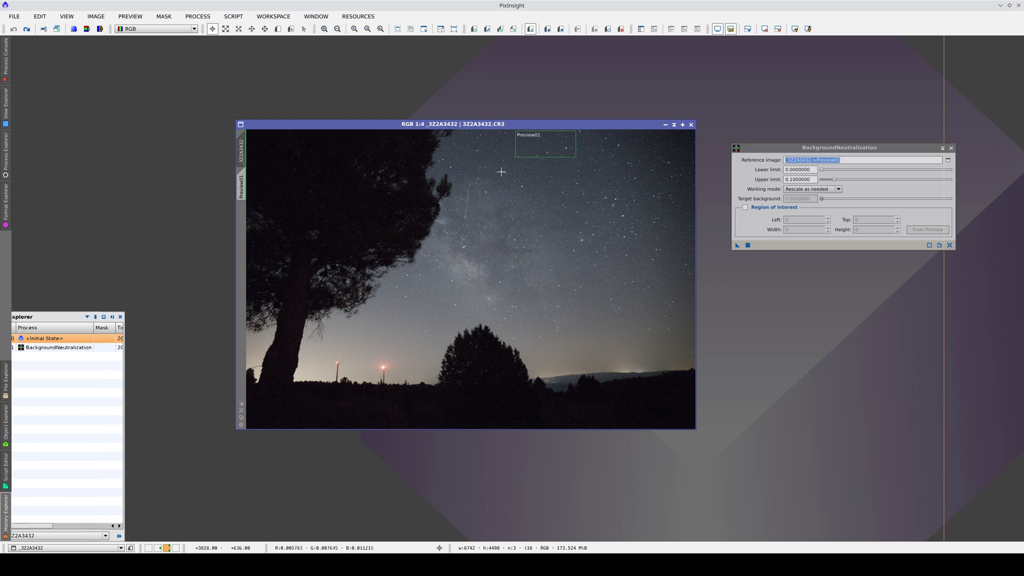
# Step: Iconize and restore the frame, redo the neutralization, reset the STF, and close BackgroundNeutralization
pyautogui.click(664, 125)
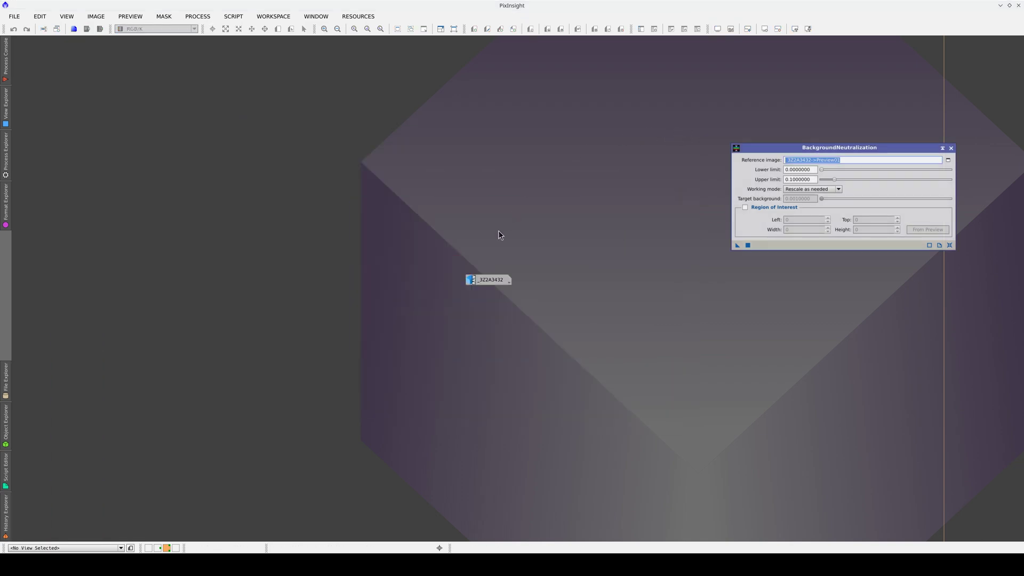
pyautogui.moveTo(485, 282); pyautogui.dragTo(973, 59)
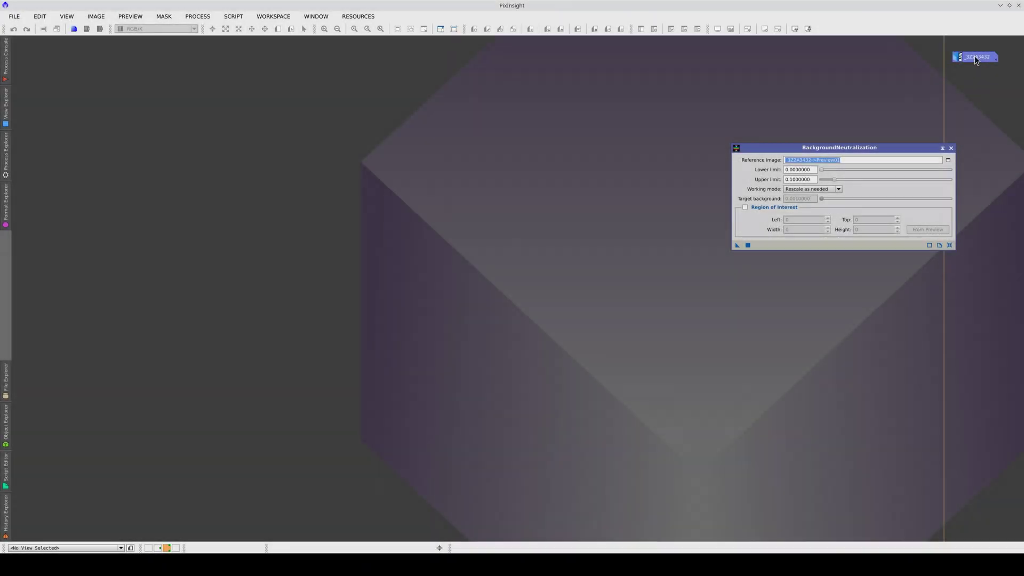
pyautogui.doubleClick(975, 56)
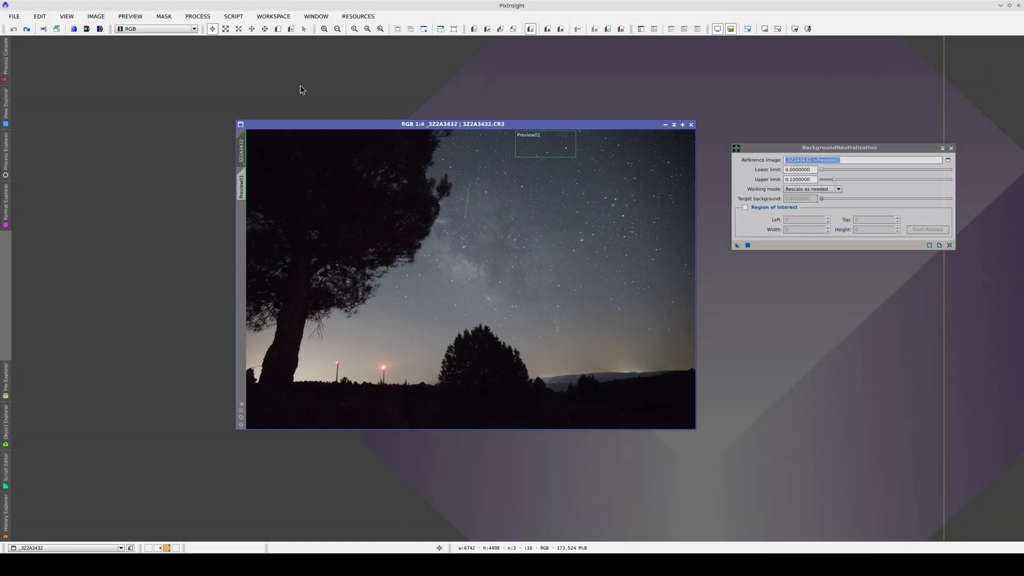
pyautogui.click(26, 29)
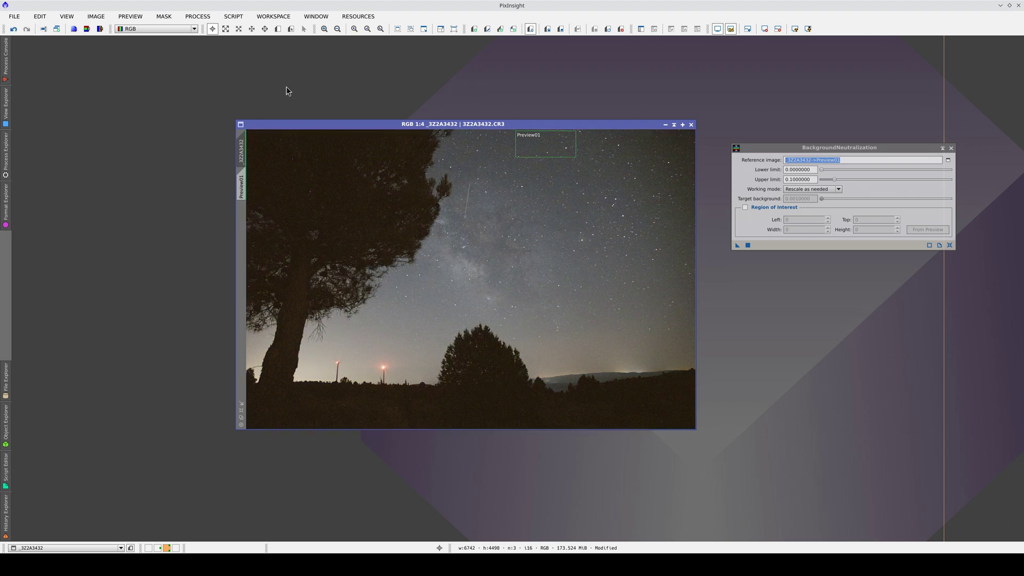
pyautogui.click(717, 32)
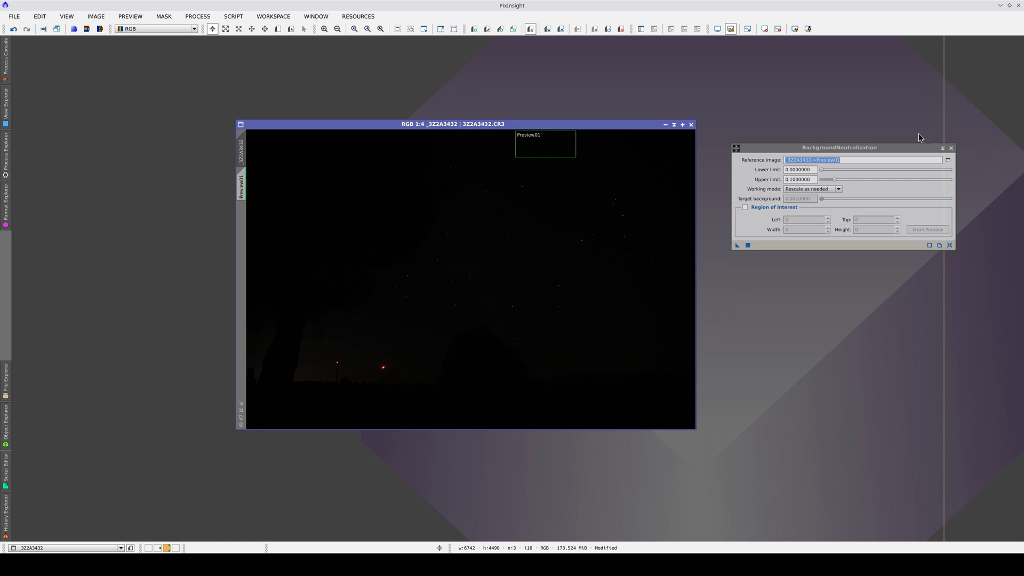
pyautogui.click(951, 147)
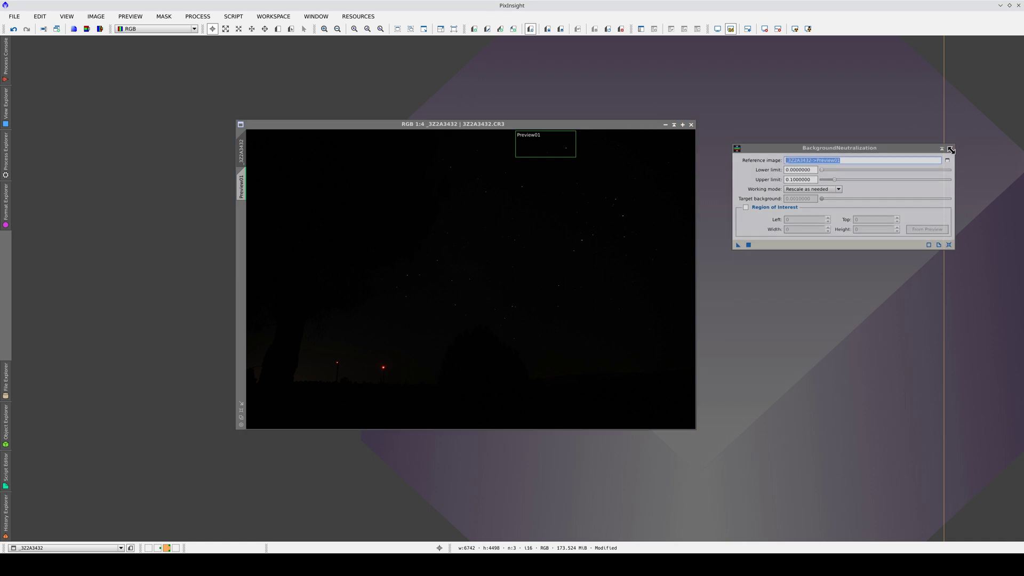
# Step: Stretch _3Z2A3432 with HistogramTransformation at midtones 0.0352, then close the tool and live preview
pyautogui.click(6, 160)
pyautogui.click(61, 184)
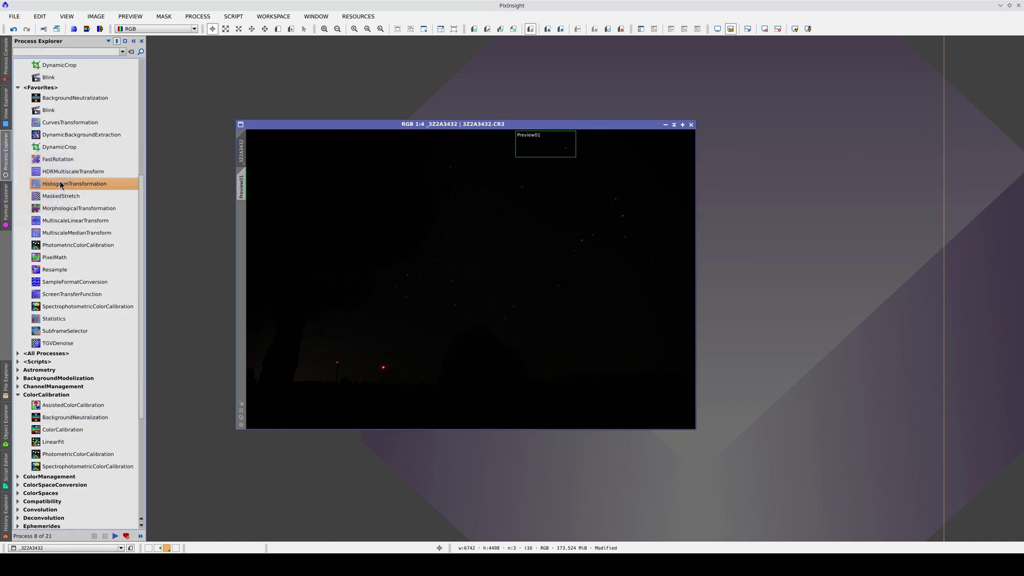
pyautogui.doubleClick(61, 184)
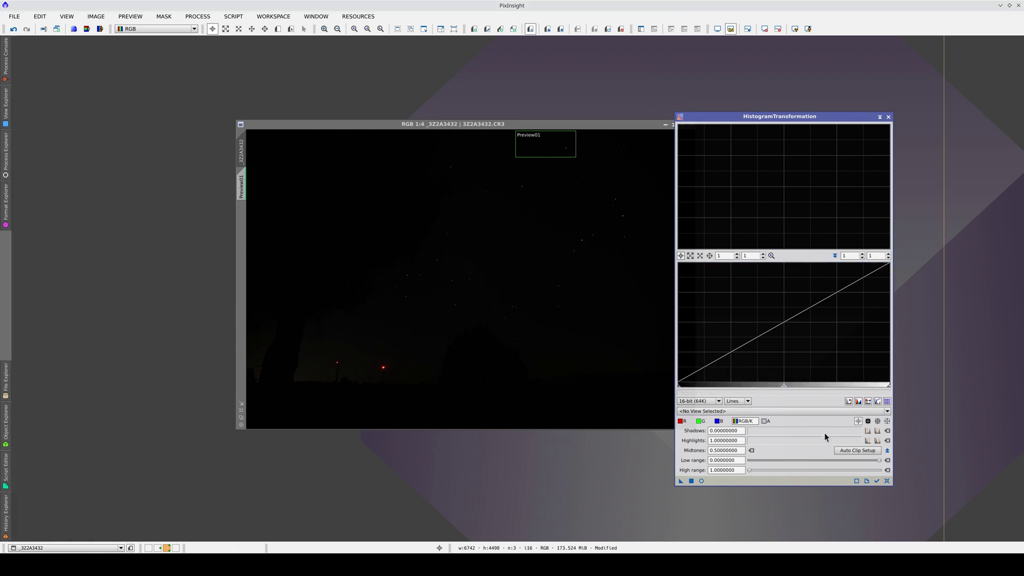
pyautogui.click(878, 482)
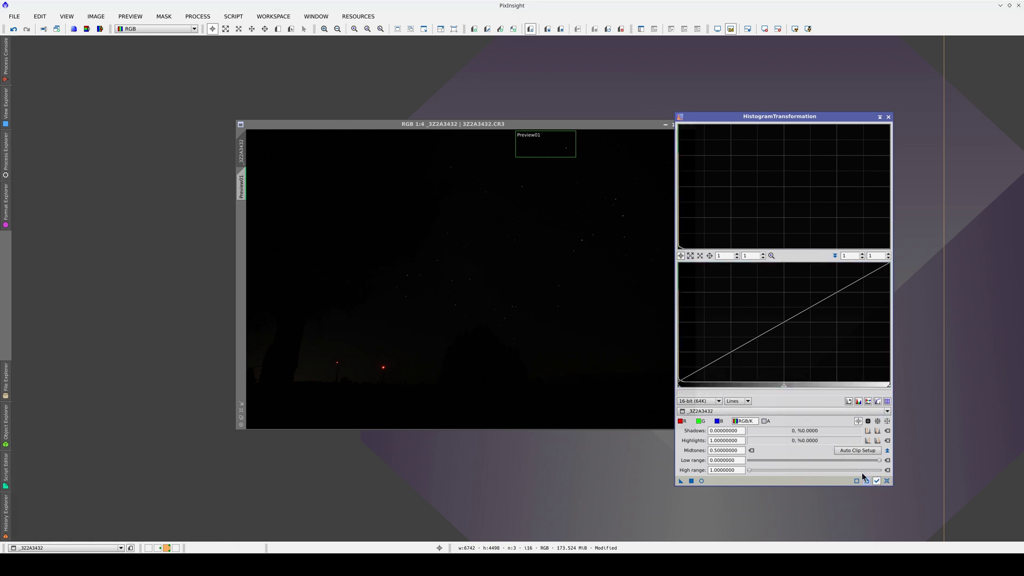
pyautogui.moveTo(783, 388); pyautogui.dragTo(686, 389)
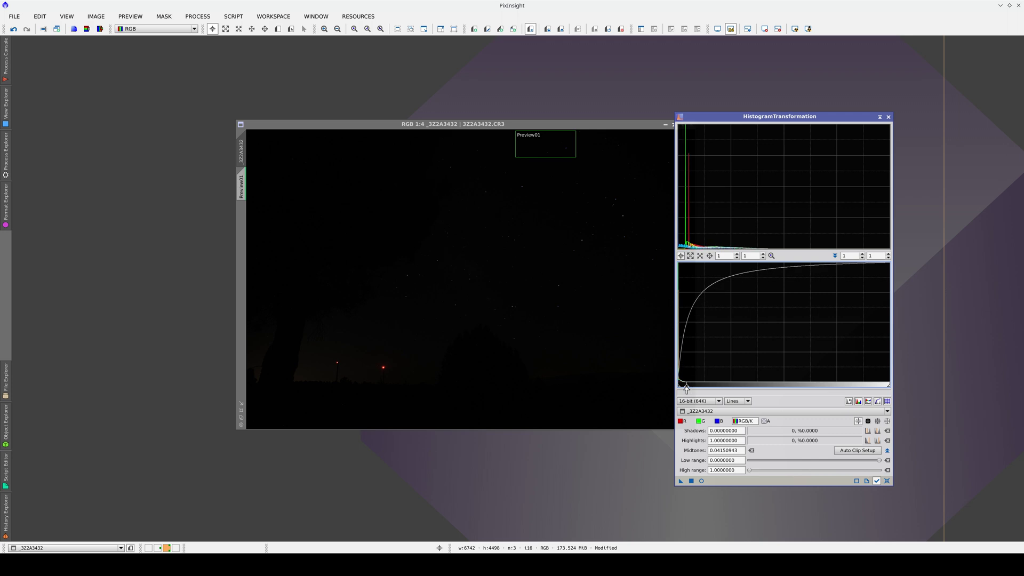
pyautogui.click(702, 481)
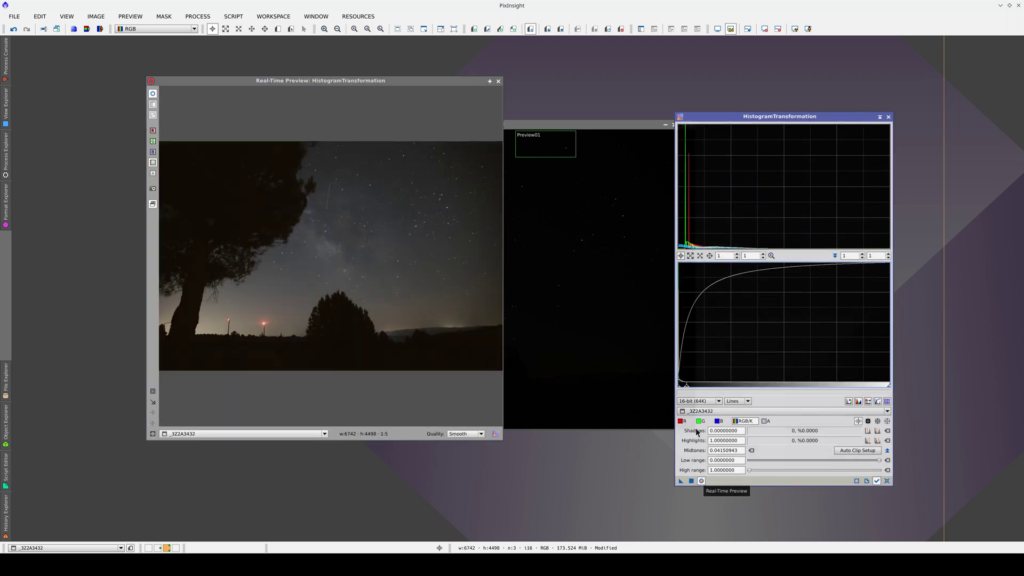
pyautogui.moveTo(686, 388); pyautogui.dragTo(684, 388)
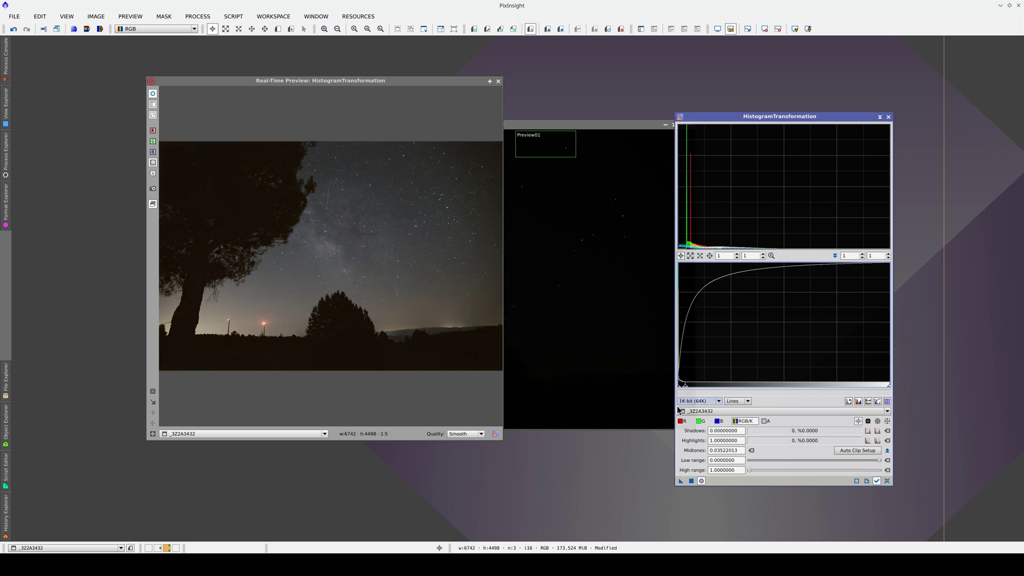
pyautogui.click(691, 481)
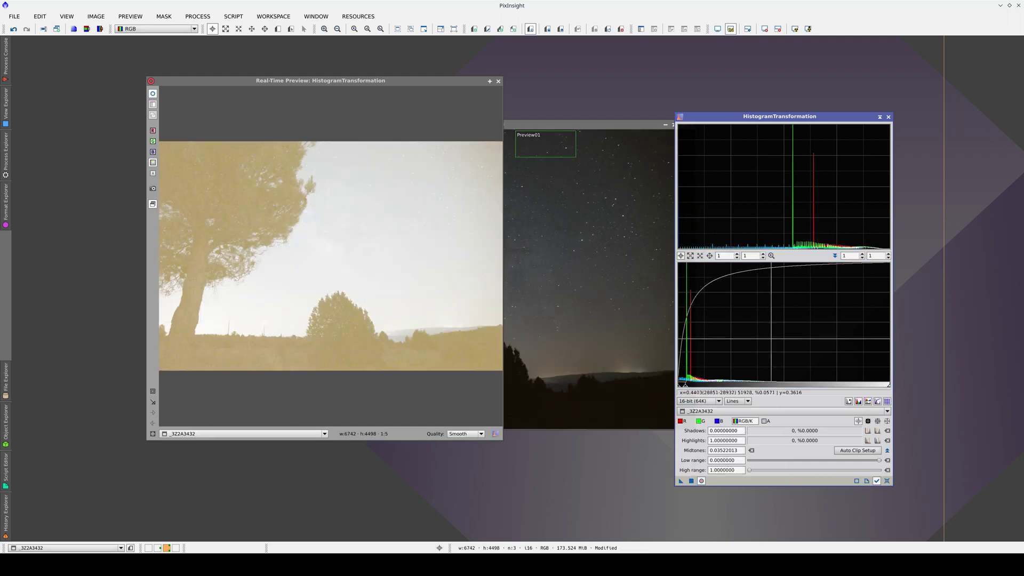
pyautogui.click(888, 117)
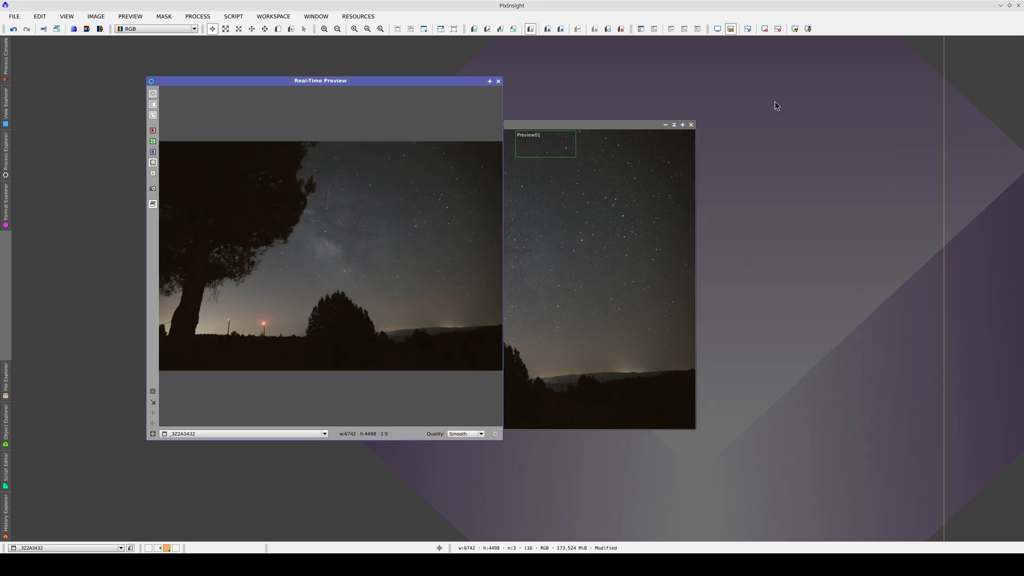
pyautogui.click(498, 80)
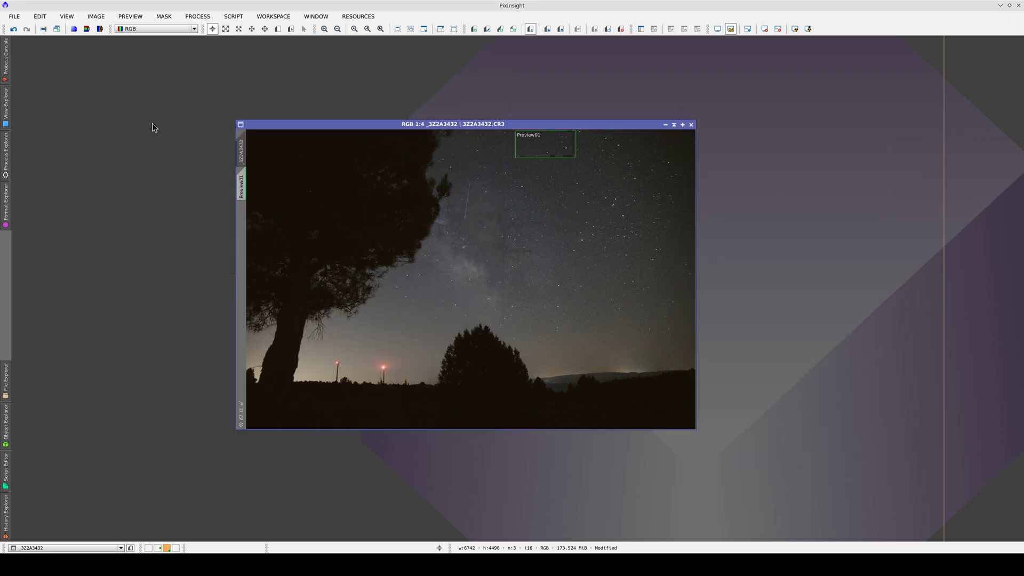
# Step: Shape an RGB/K S-curve in CurvesTransformation that darkens the shadows, using a live preview
pyautogui.click(6, 158)
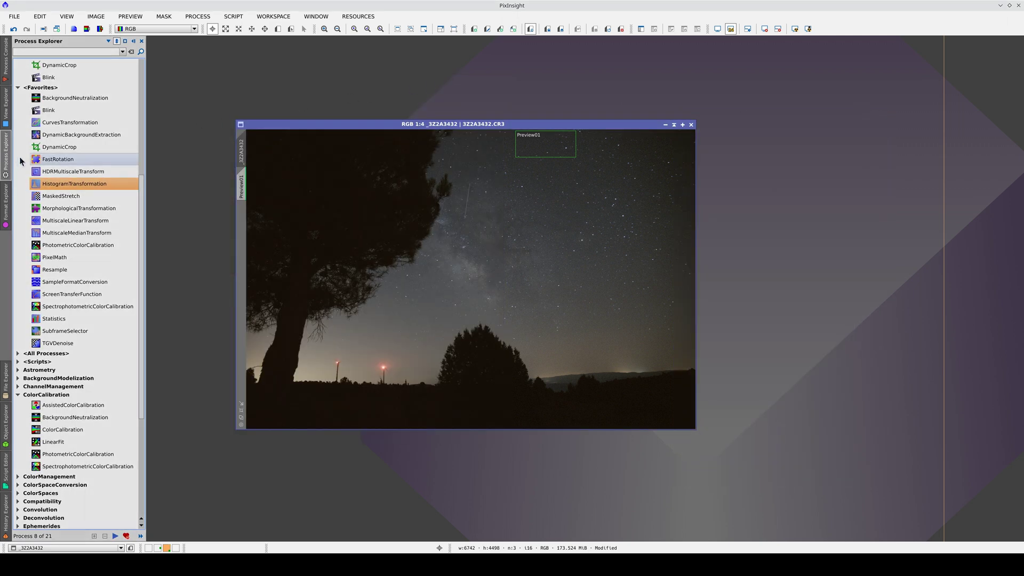
pyautogui.doubleClick(69, 122)
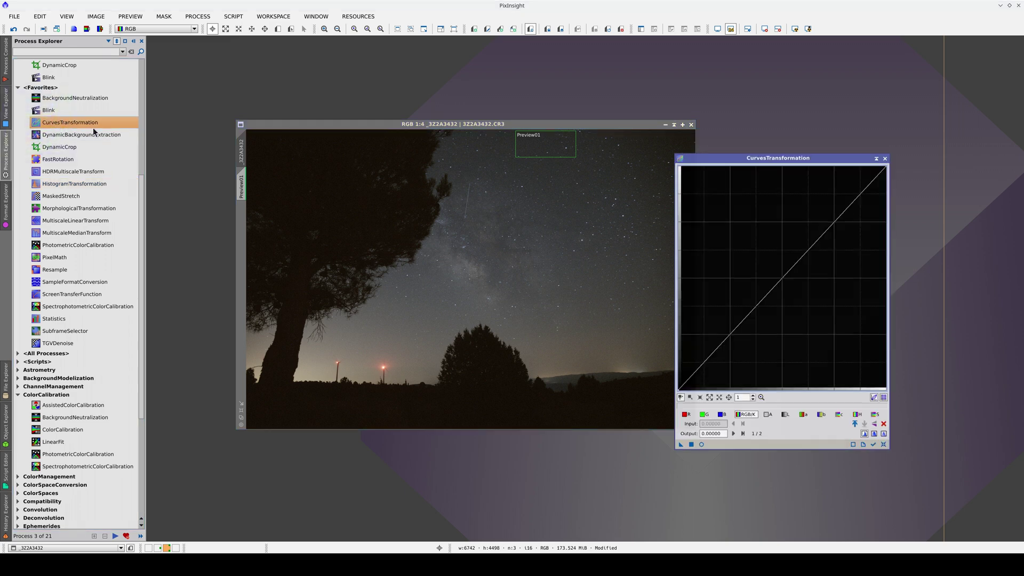
pyautogui.click(701, 444)
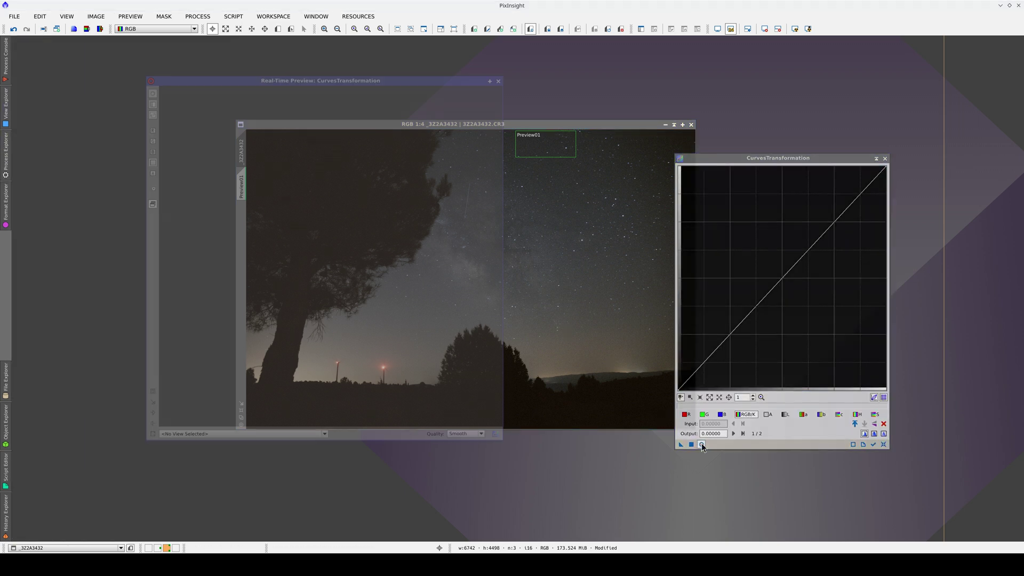
pyautogui.click(875, 445)
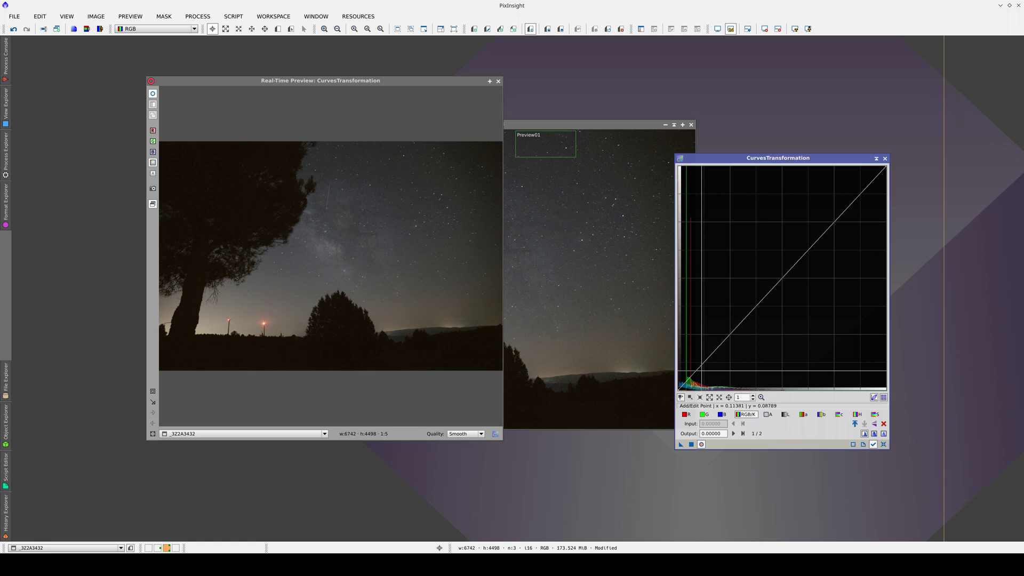
pyautogui.click(692, 375)
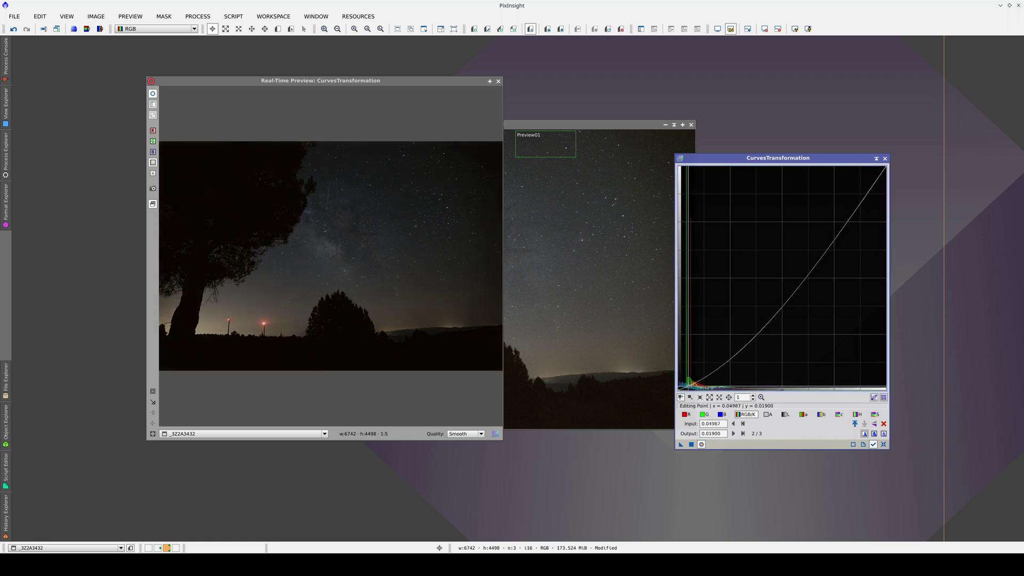
pyautogui.click(733, 344)
pyautogui.moveTo(734, 344); pyautogui.dragTo(744, 333)
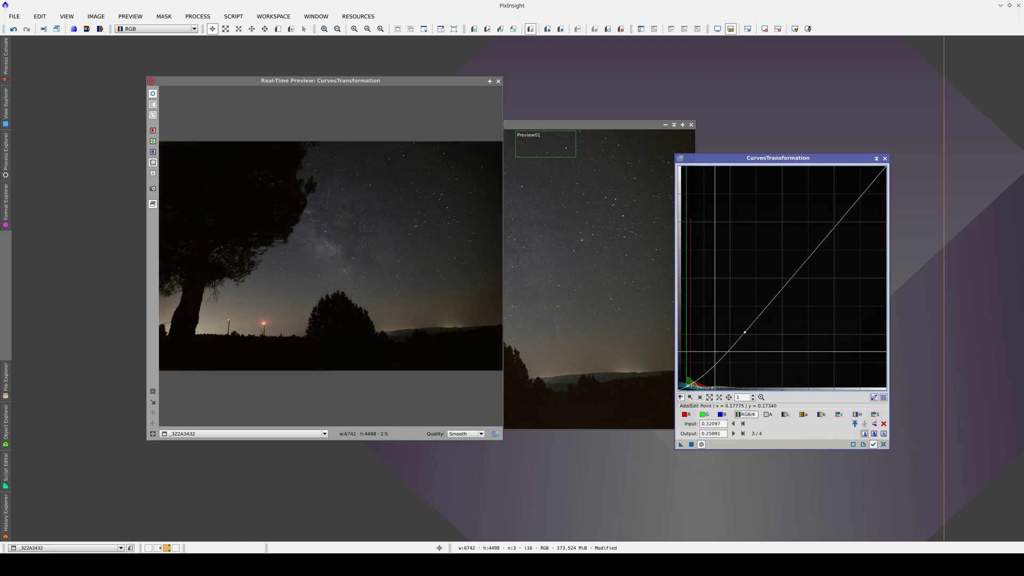
pyautogui.click(717, 364)
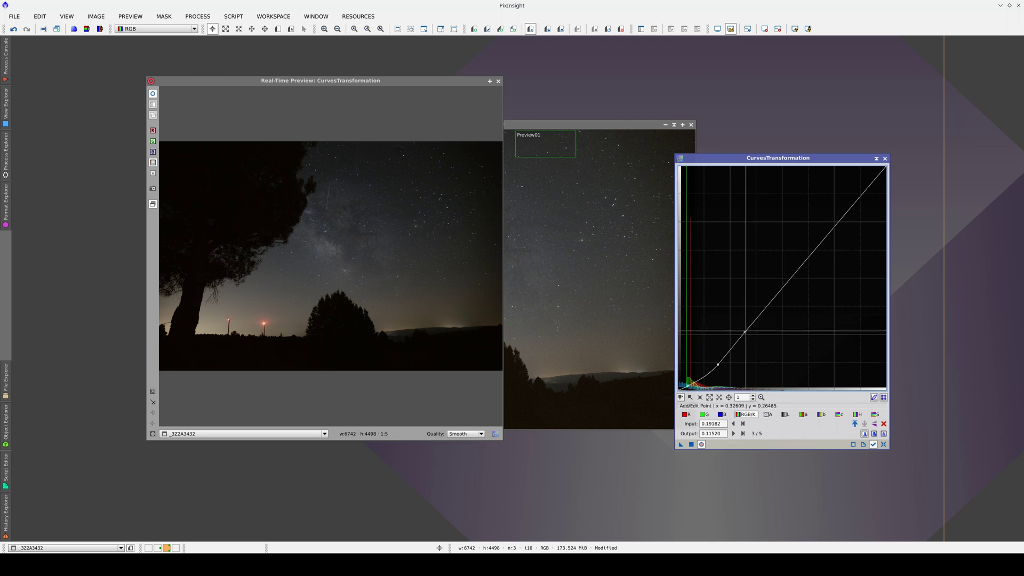
pyautogui.moveTo(745, 332); pyautogui.dragTo(760, 286)
# Step: Raise the saturation curve to boost colour, close the preview, and apply both curves
pyautogui.click(876, 414)
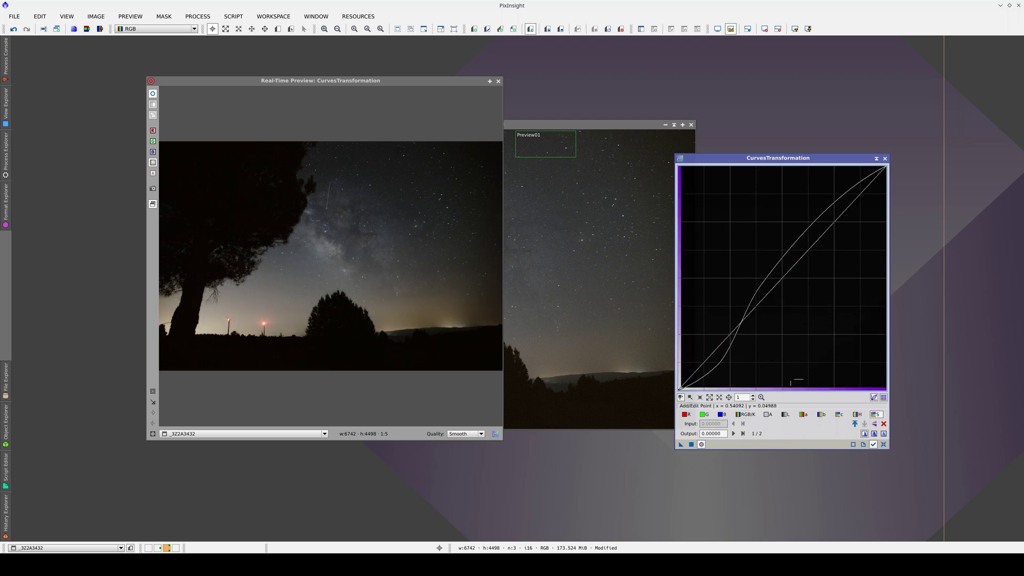
pyautogui.moveTo(727, 337); pyautogui.dragTo(692, 354)
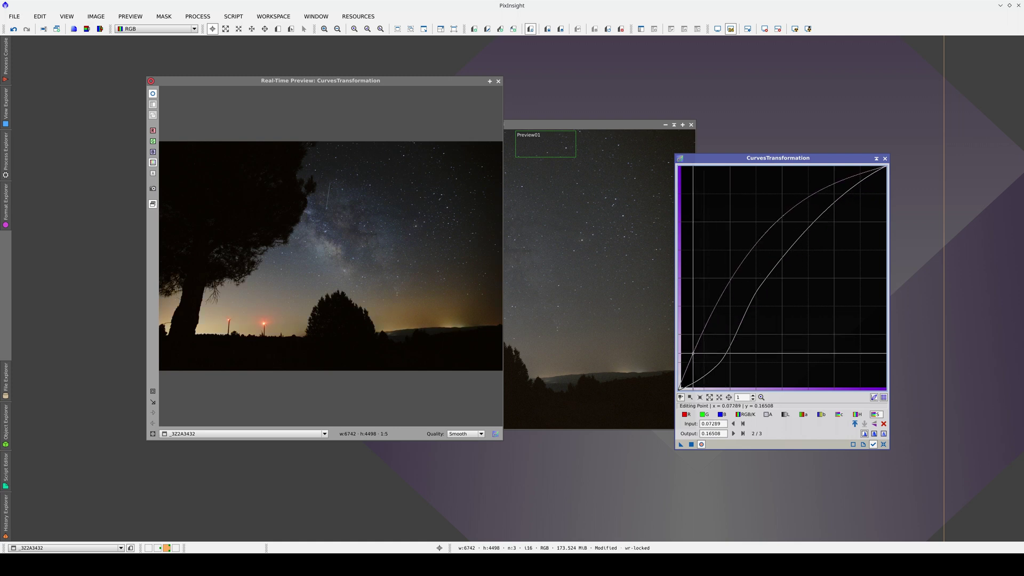
pyautogui.moveTo(741, 320); pyautogui.dragTo(765, 280)
pyautogui.moveTo(627, 344); pyautogui.dragTo(612, 347)
pyautogui.moveTo(514, 255); pyautogui.dragTo(520, 246)
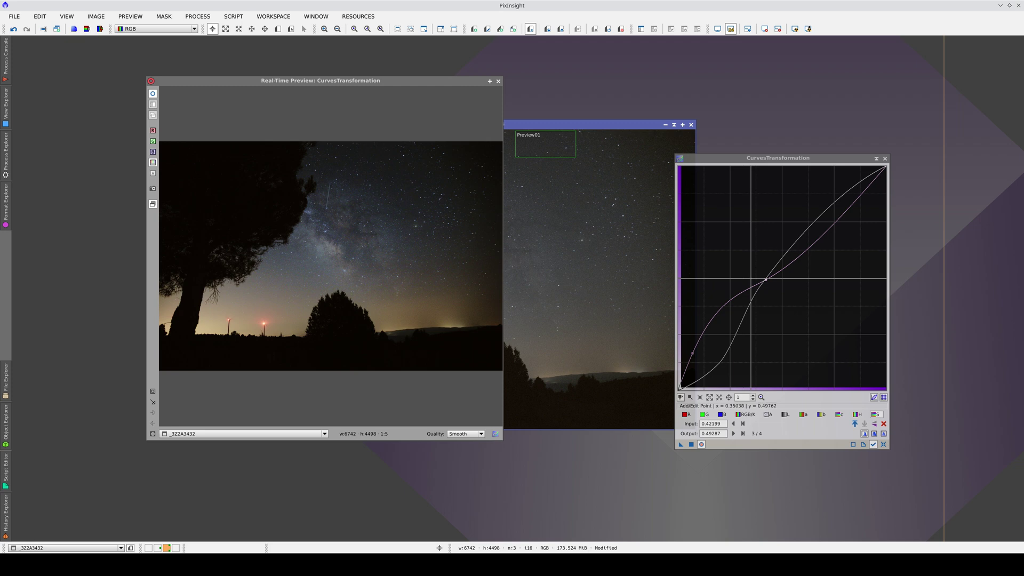
pyautogui.moveTo(766, 279); pyautogui.dragTo(782, 260)
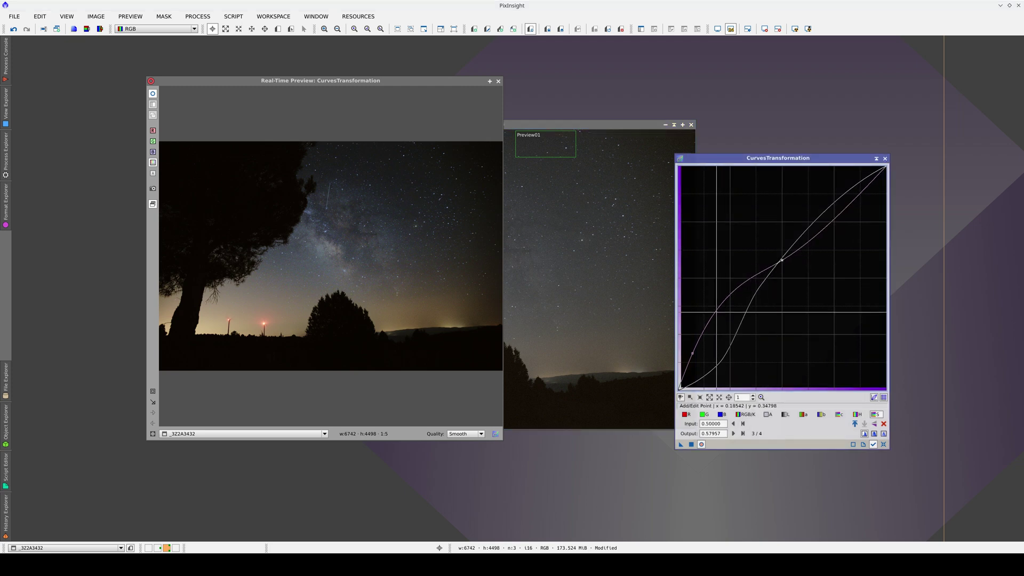
pyautogui.moveTo(726, 302); pyautogui.dragTo(725, 311)
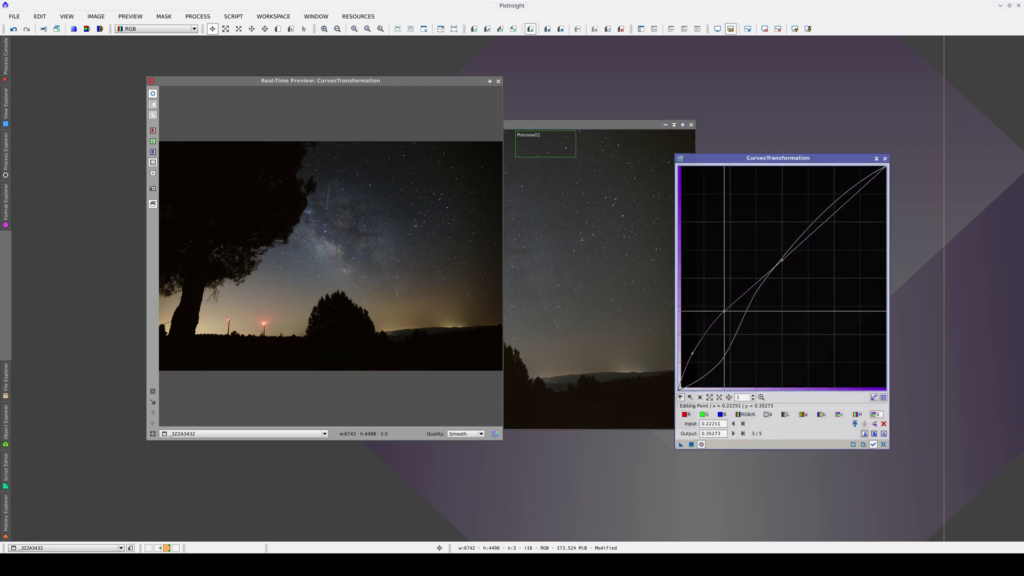
pyautogui.click(702, 445)
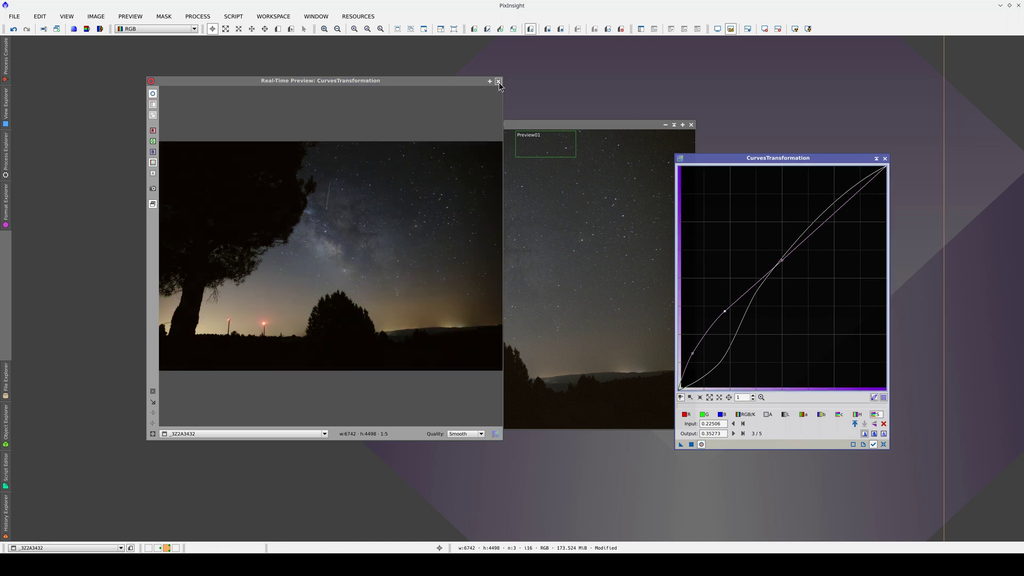
pyautogui.click(701, 444)
pyautogui.click(691, 444)
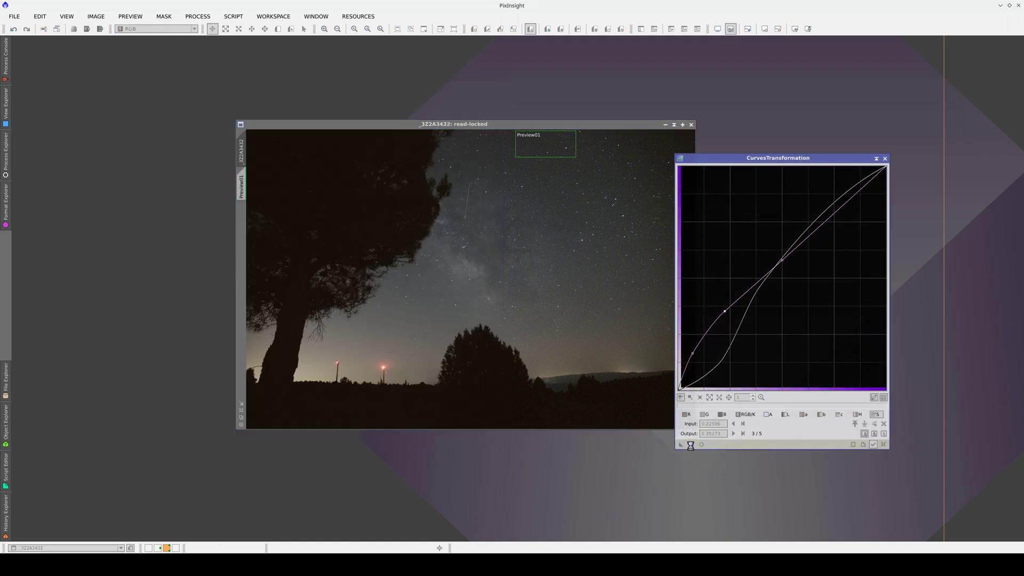
# Step: Resample the image to height 2160 (3238 × 2160) and accept deleting its previews
pyautogui.click(886, 159)
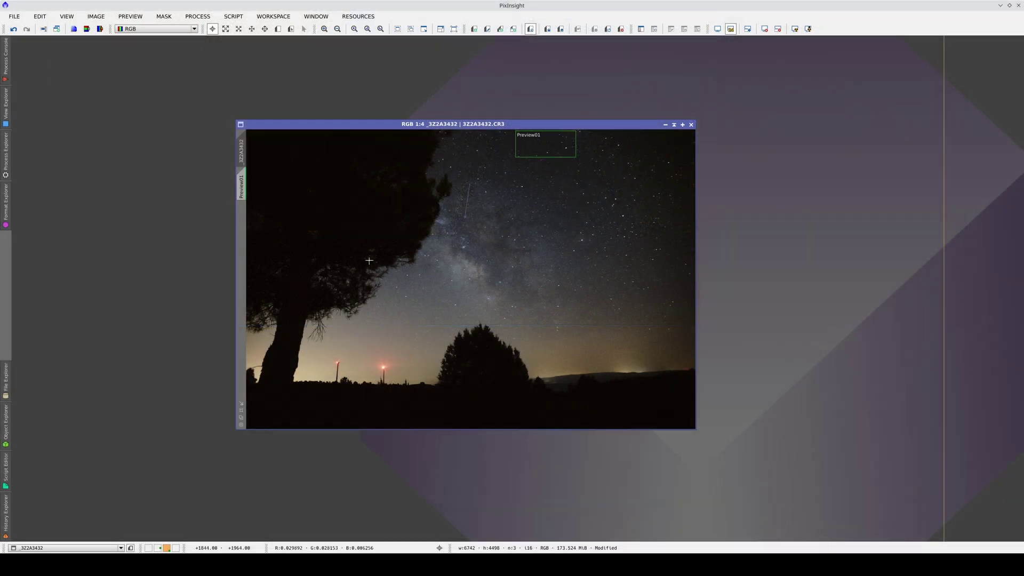
pyautogui.click(6, 162)
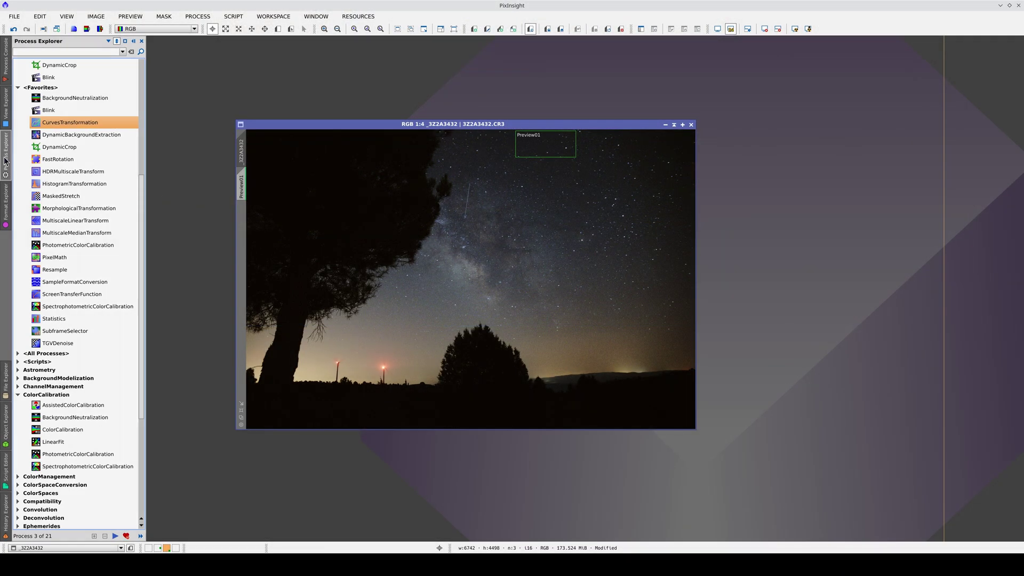
pyautogui.scroll(-4, 75, 352)
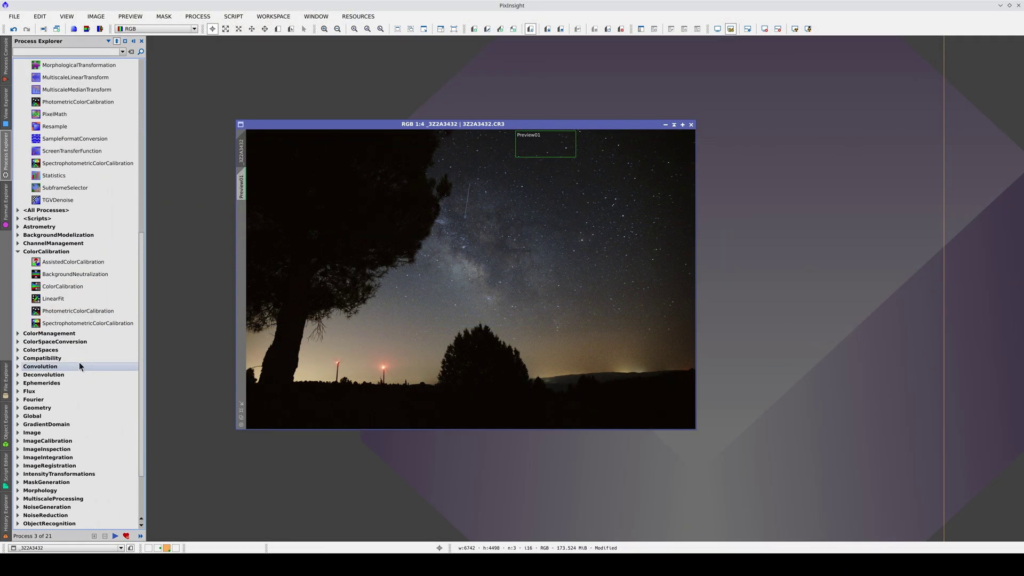
pyautogui.click(80, 408)
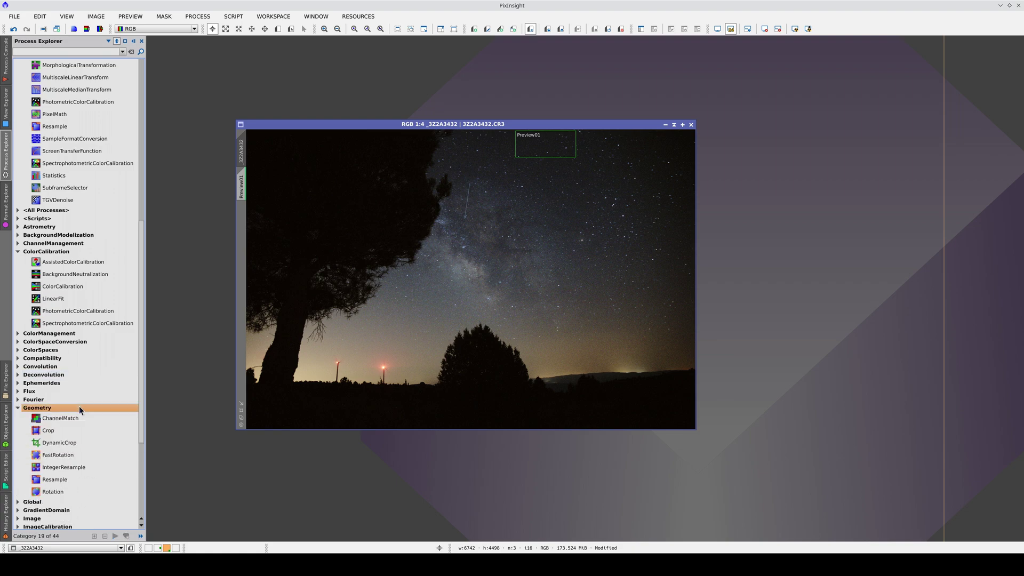
pyautogui.doubleClick(55, 479)
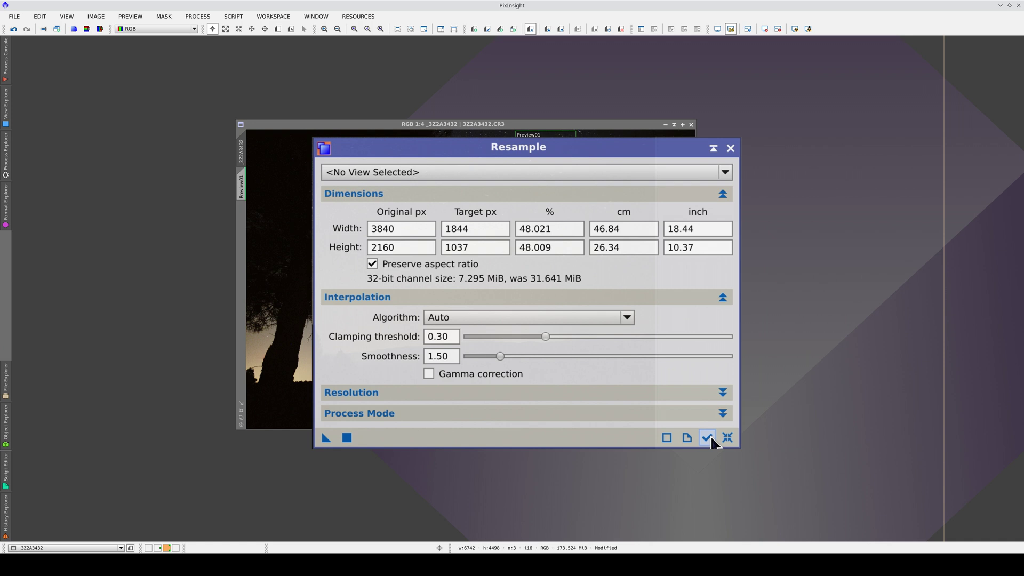
pyautogui.click(709, 437)
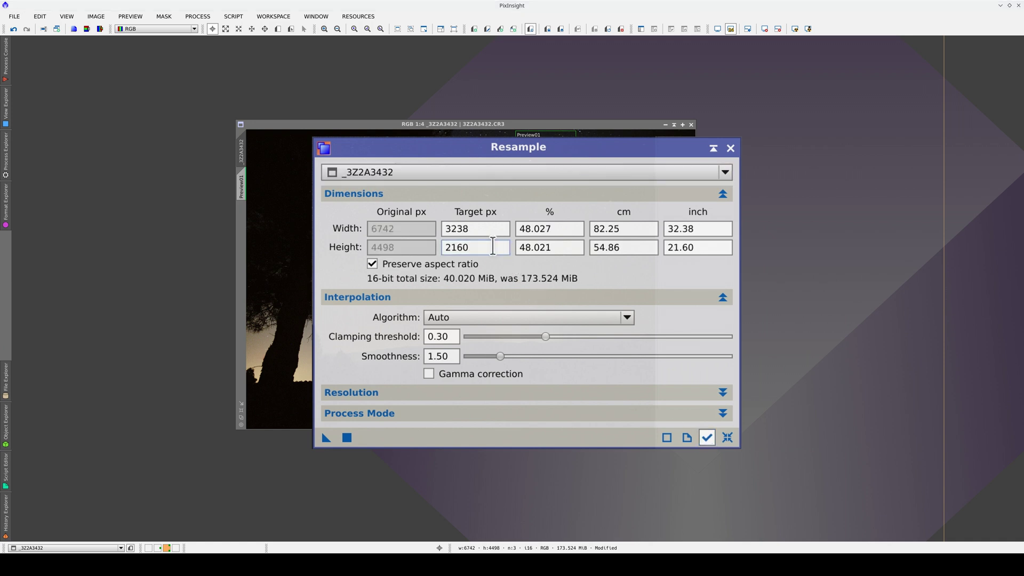
pyautogui.moveTo(496, 246); pyautogui.dragTo(421, 241)
pyautogui.write('2160')
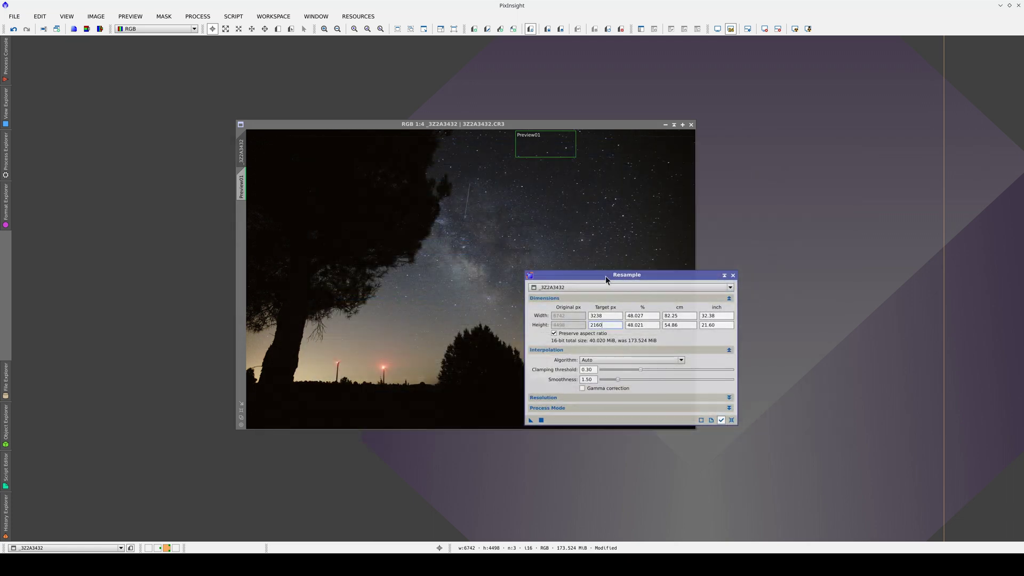
pyautogui.moveTo(606, 276); pyautogui.dragTo(807, 259)
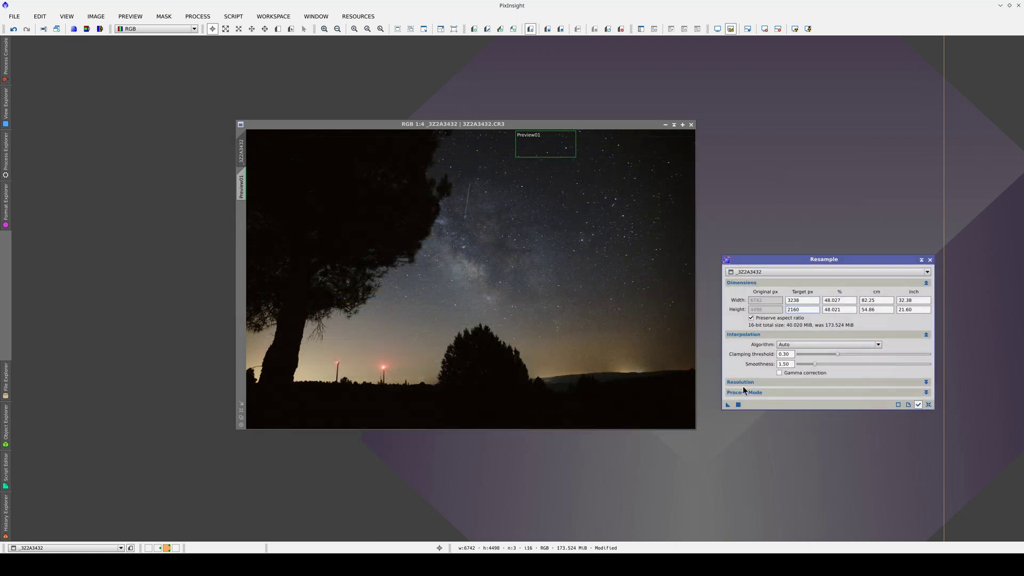
pyautogui.click(738, 404)
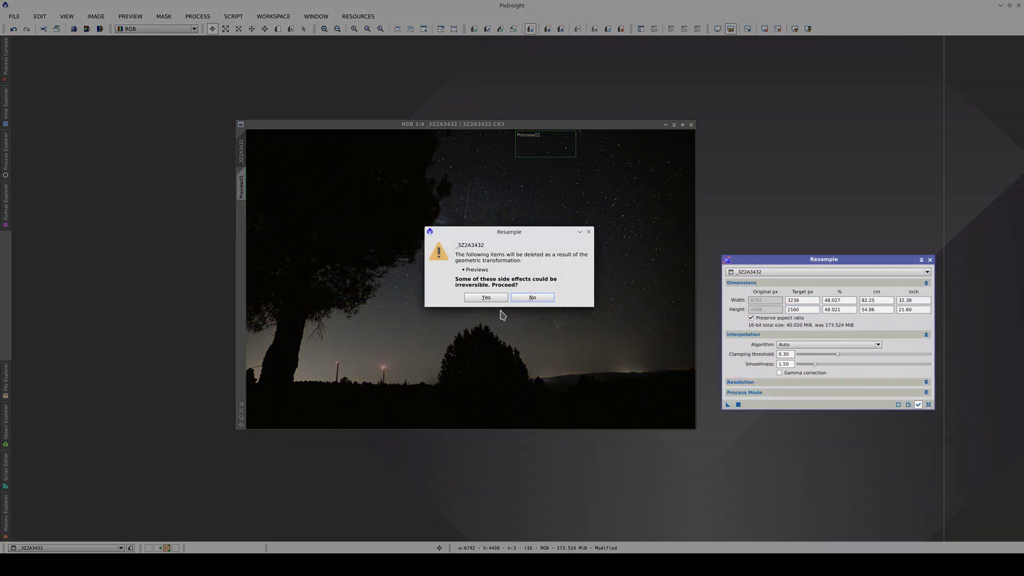
pyautogui.click(486, 297)
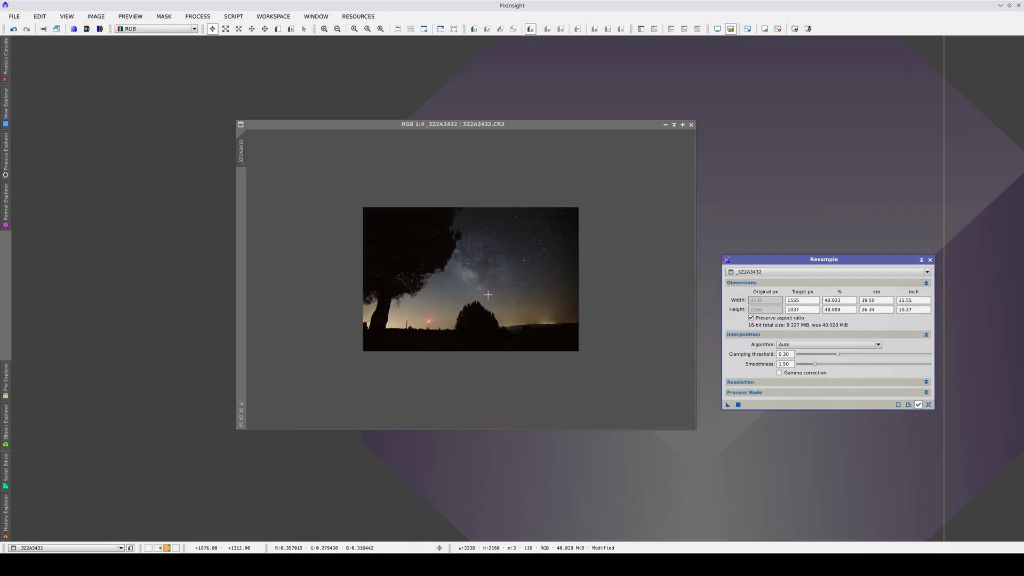
pyautogui.scroll(2, 488, 294)
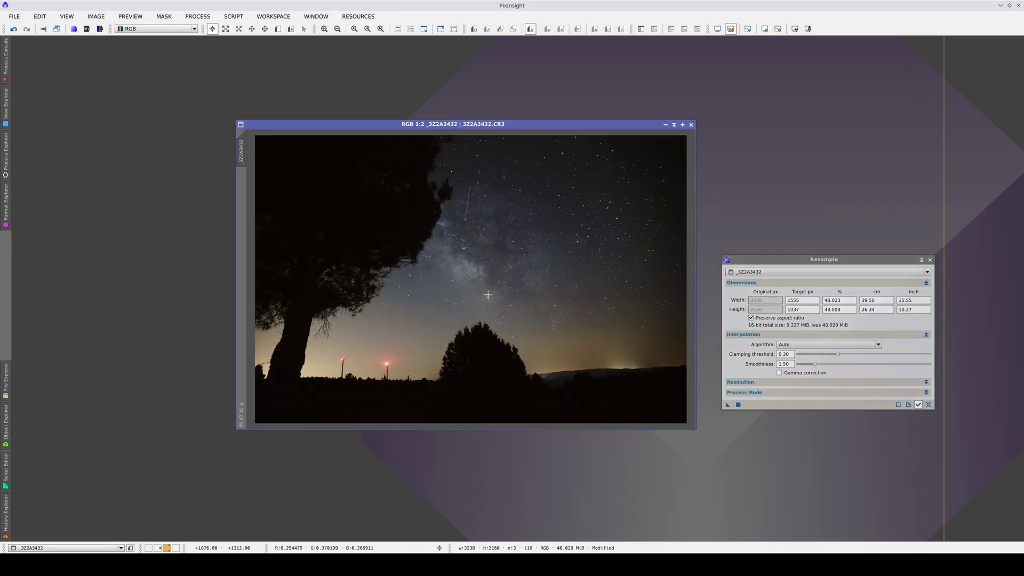
# Step: Add 301-pixel left and right margins with Crop for 3840 × 2160, then fit the view
pyautogui.click(9, 159)
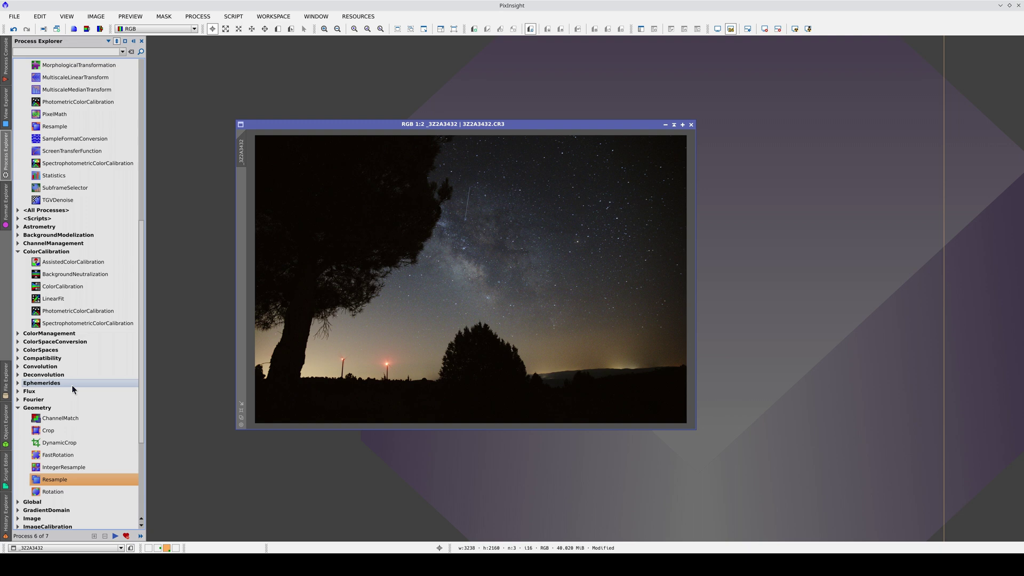
pyautogui.doubleClick(60, 431)
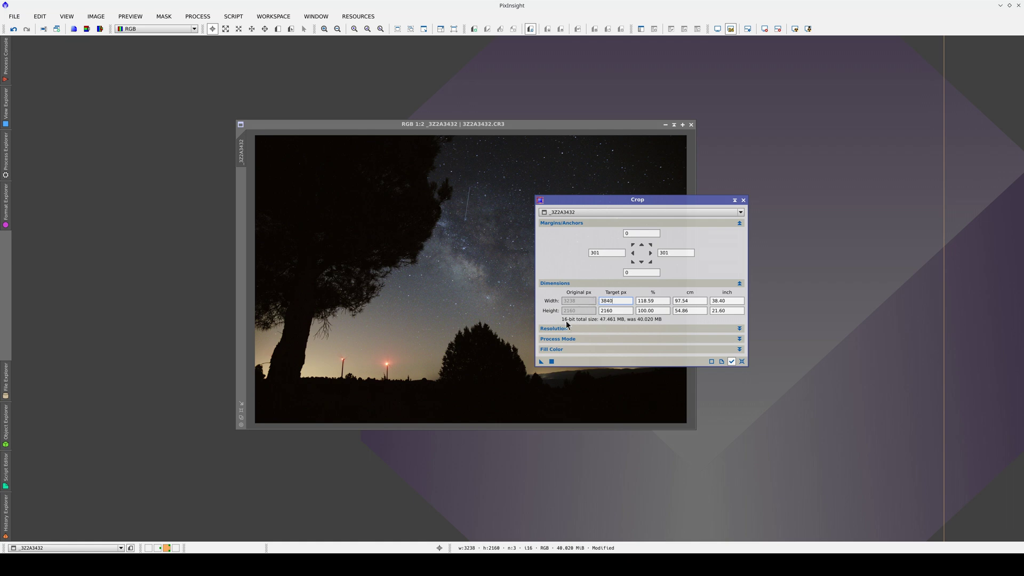
pyautogui.click(552, 362)
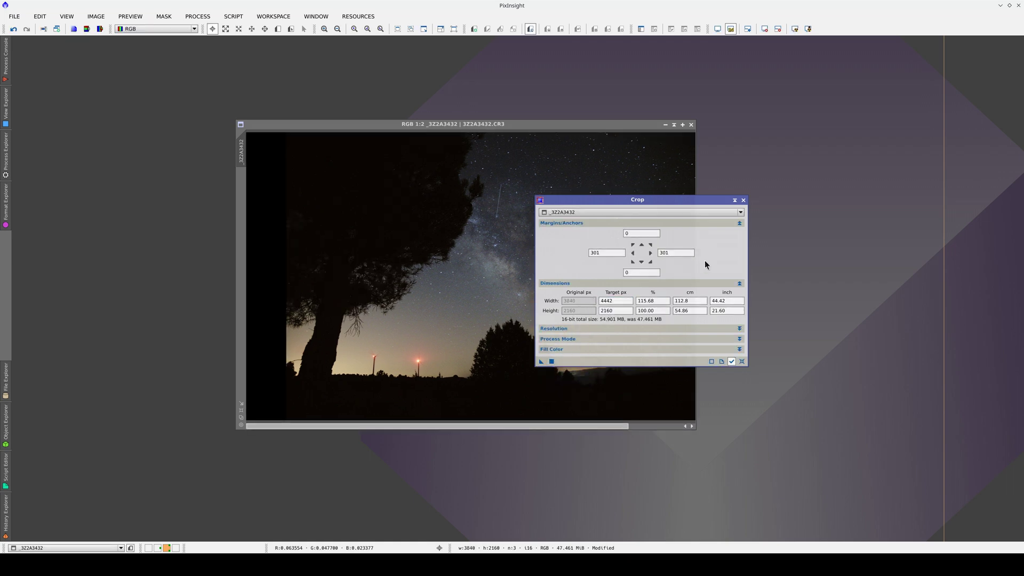
pyautogui.click(744, 201)
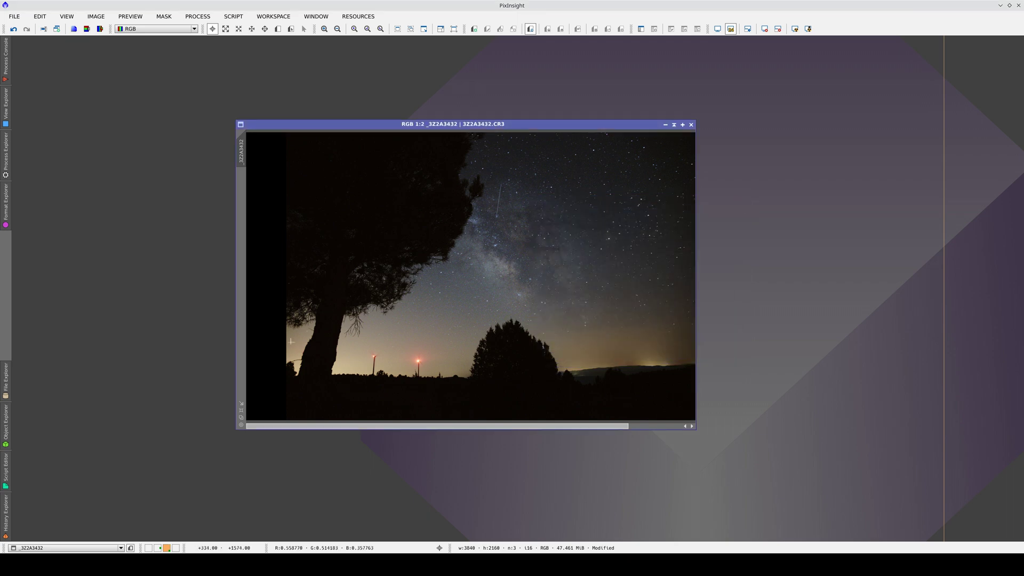
pyautogui.click(241, 402)
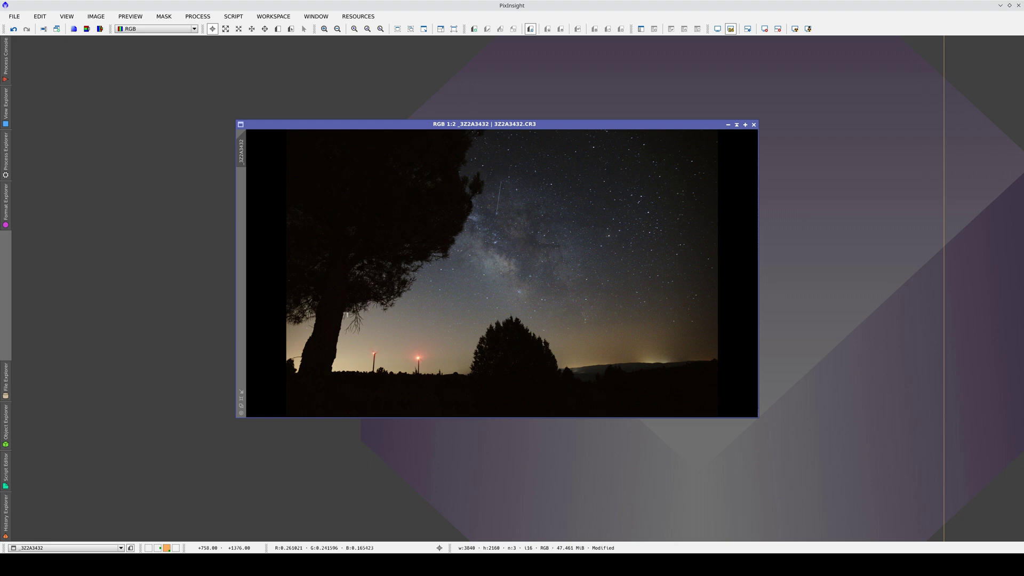
# Step: Select the full history in History Explorer and drag it onto the workspace as Process19
pyautogui.rightClick(349, 291)
pyautogui.click(385, 373)
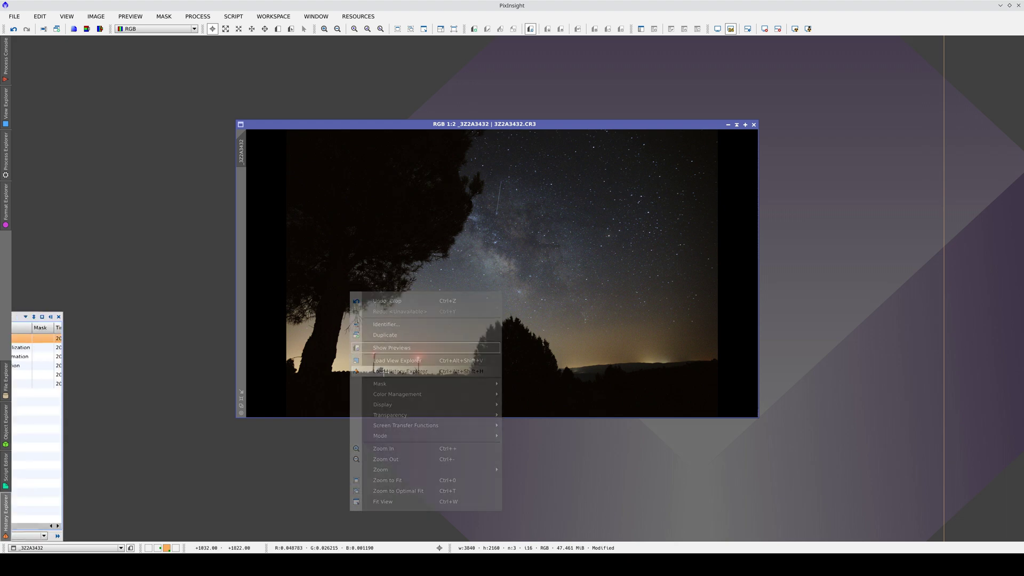
pyautogui.click(59, 383)
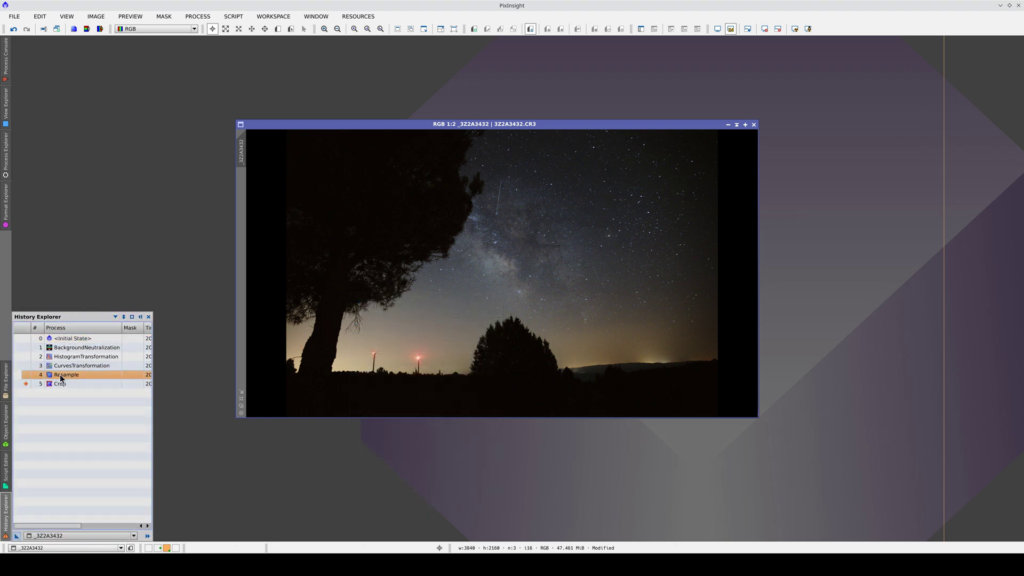
pyautogui.click(64, 339)
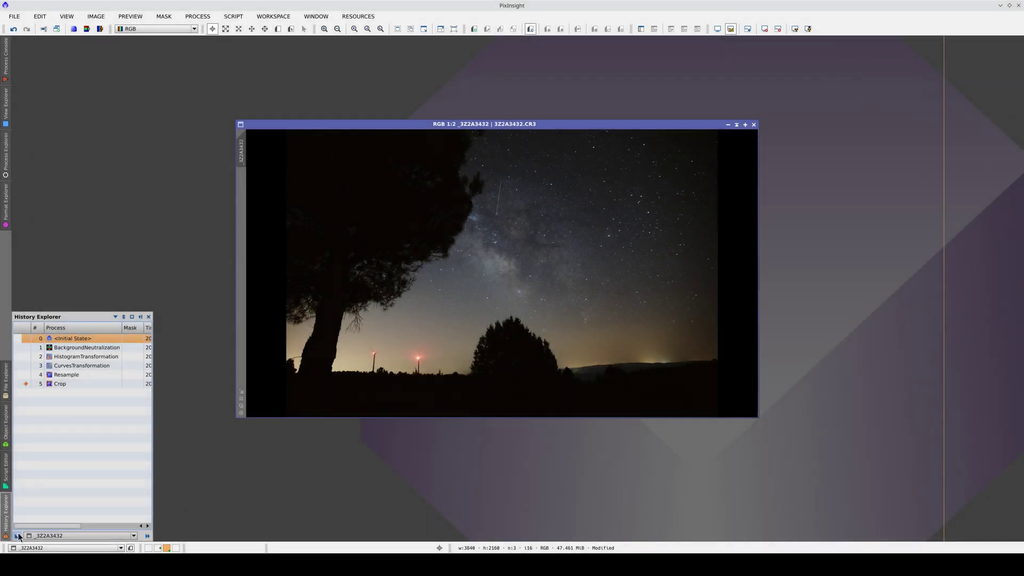
pyautogui.moveTo(18, 536); pyautogui.dragTo(957, 60)
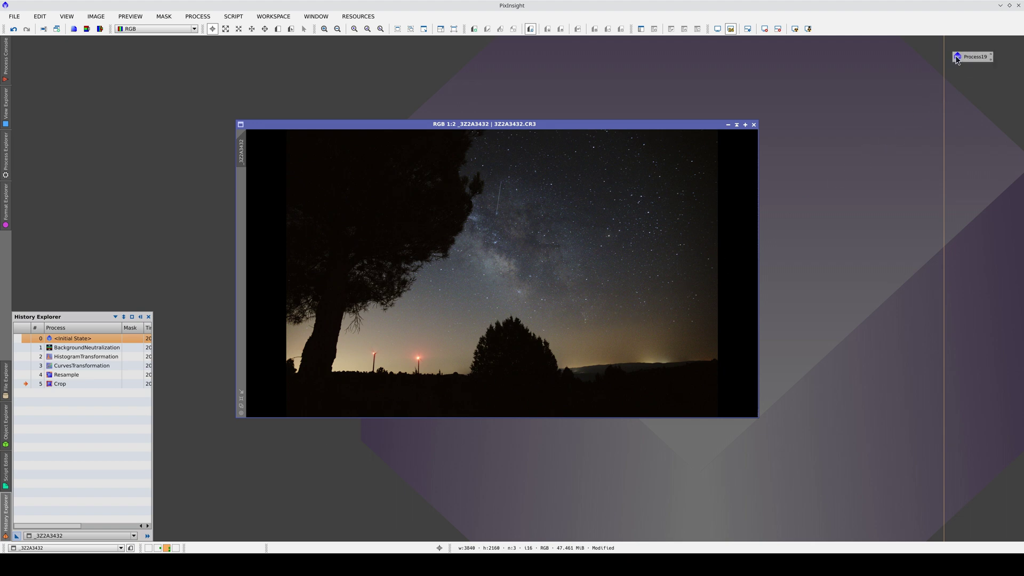
# Step: Revert frame 3Z2A3432 to its Initial State through the History Explorer and iconize its window
pyautogui.rightClick(466, 198)
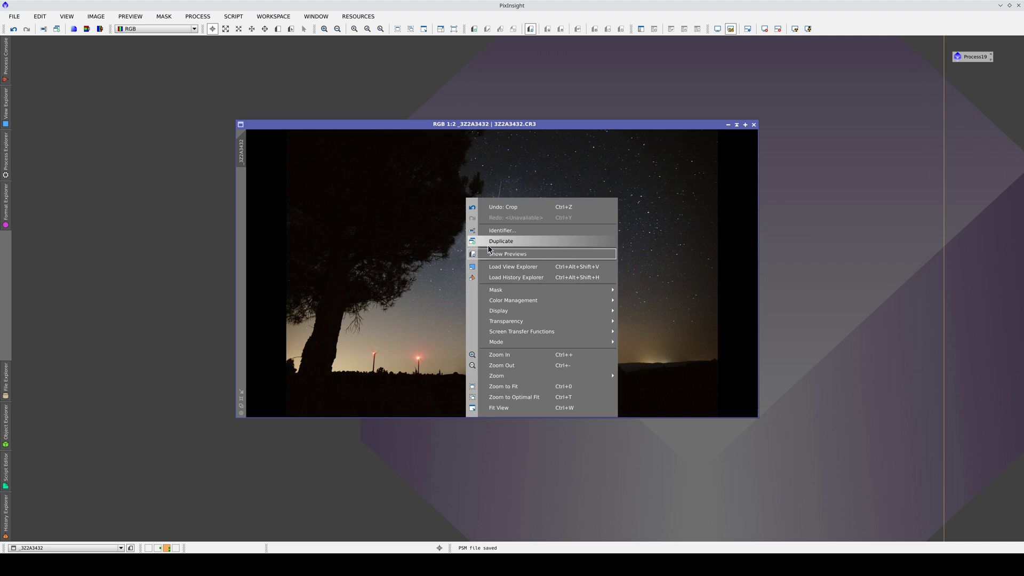
pyautogui.click(513, 277)
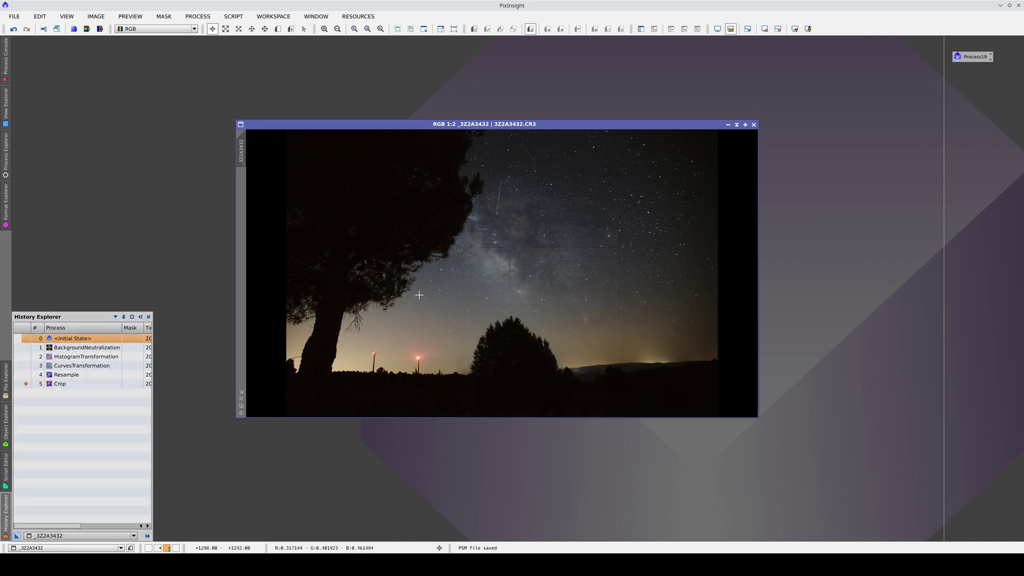
pyautogui.doubleClick(28, 341)
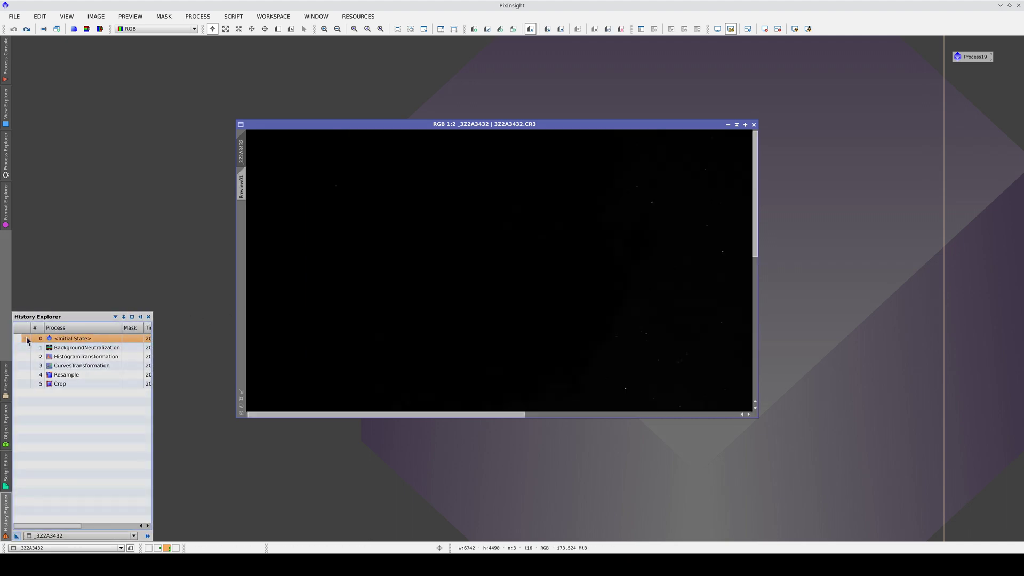
pyautogui.scroll(-3, 413, 264)
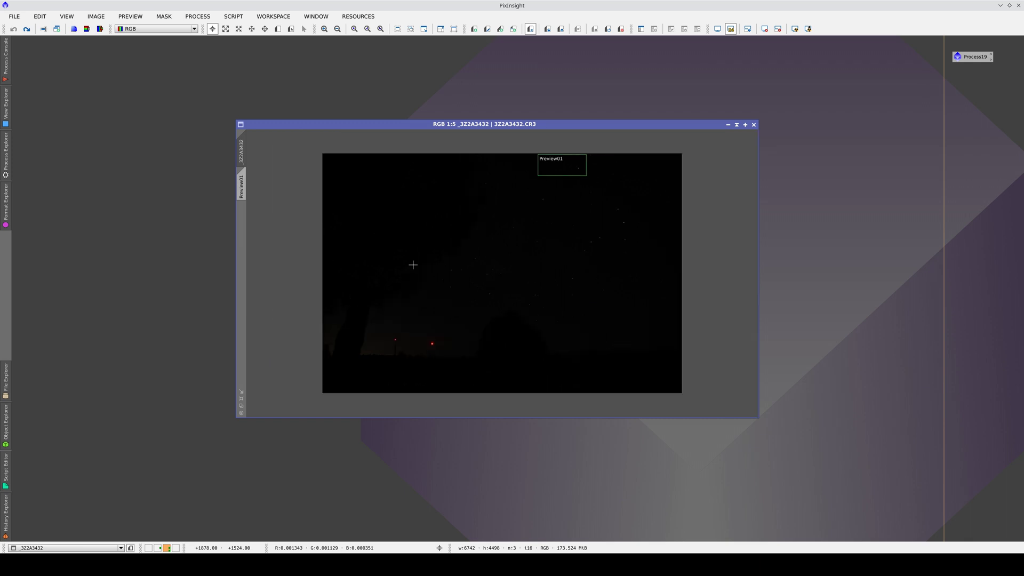
pyautogui.click(241, 393)
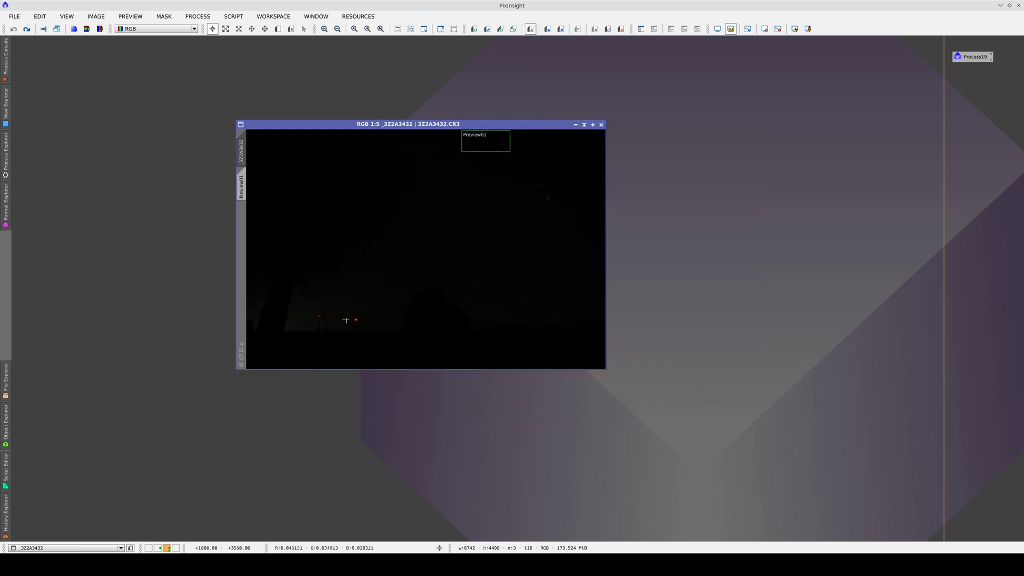
pyautogui.click(576, 125)
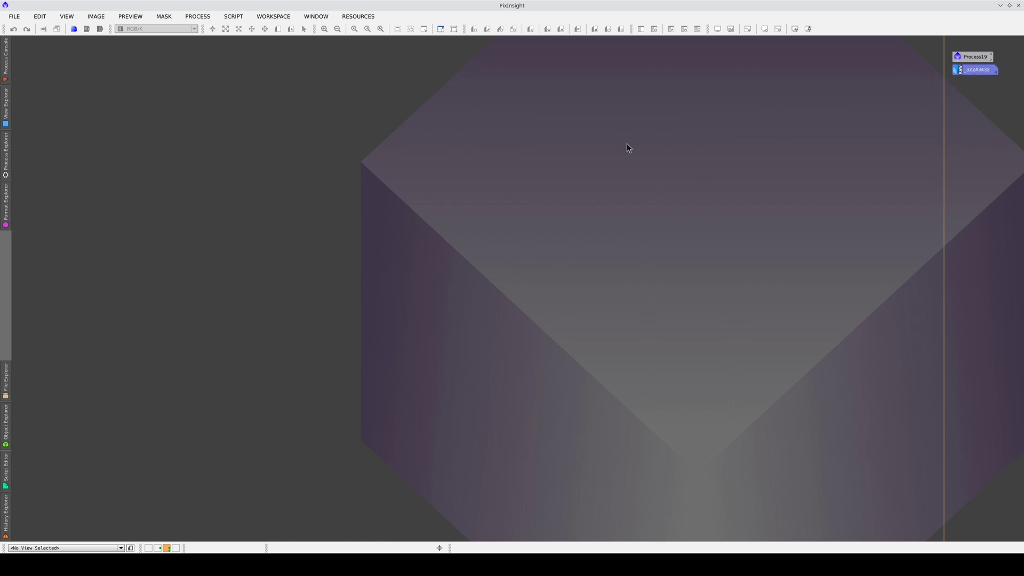
# Step: Create a new ImageContainer holding all 99 CR3 frames, from 3Z2A3530.CR3 onward
pyautogui.rightClick(539, 171)
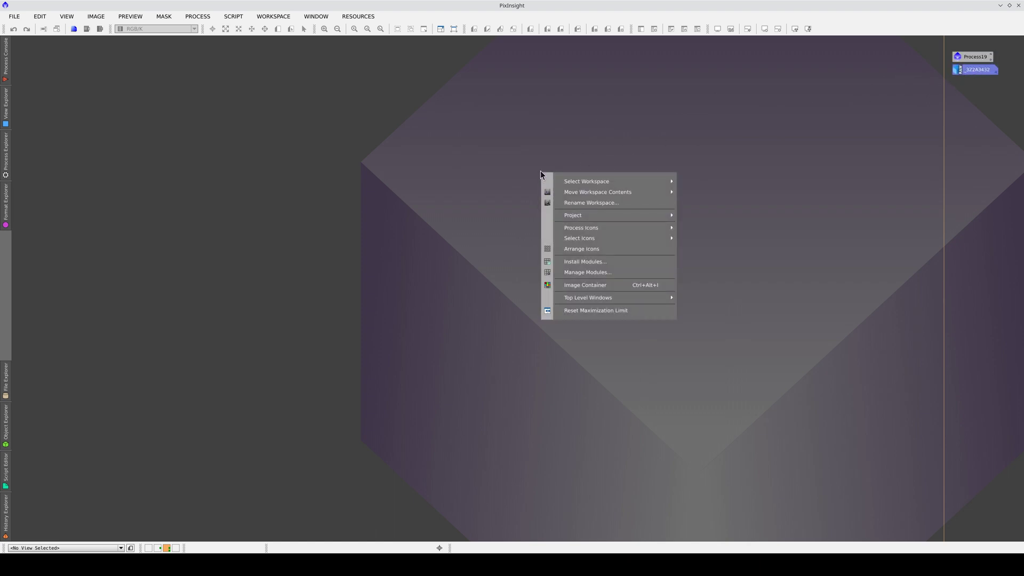
pyautogui.click(578, 286)
pyautogui.click(585, 325)
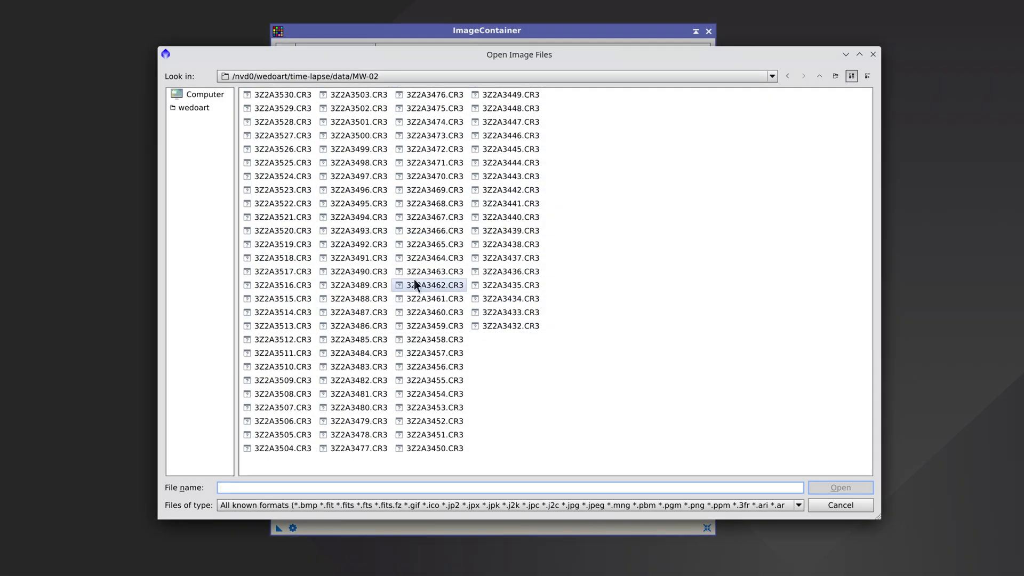
pyautogui.click(283, 94)
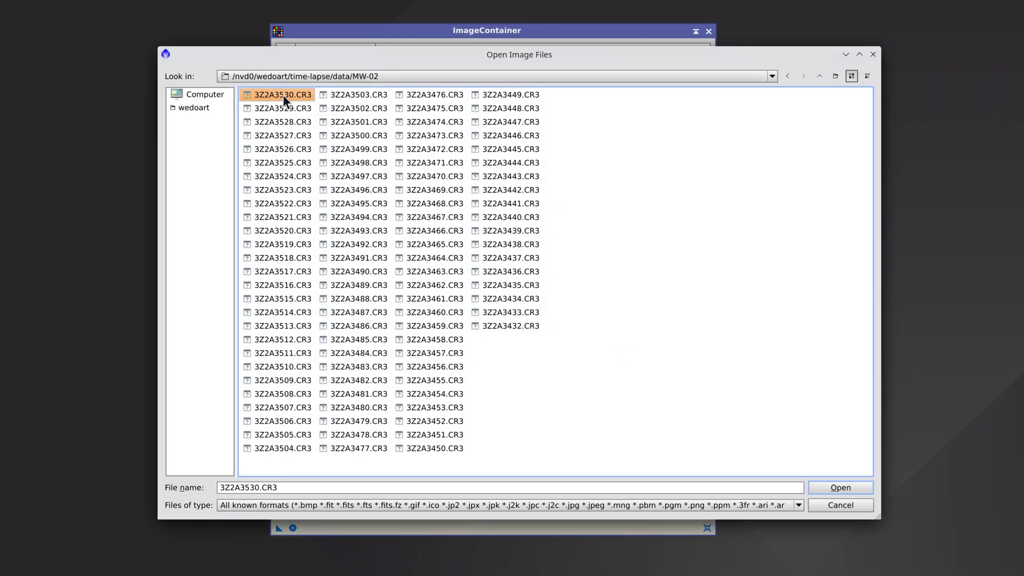
pyautogui.keyDown('shift'); pyautogui.click(524, 322); pyautogui.keyUp('shift')
pyautogui.click(861, 483)
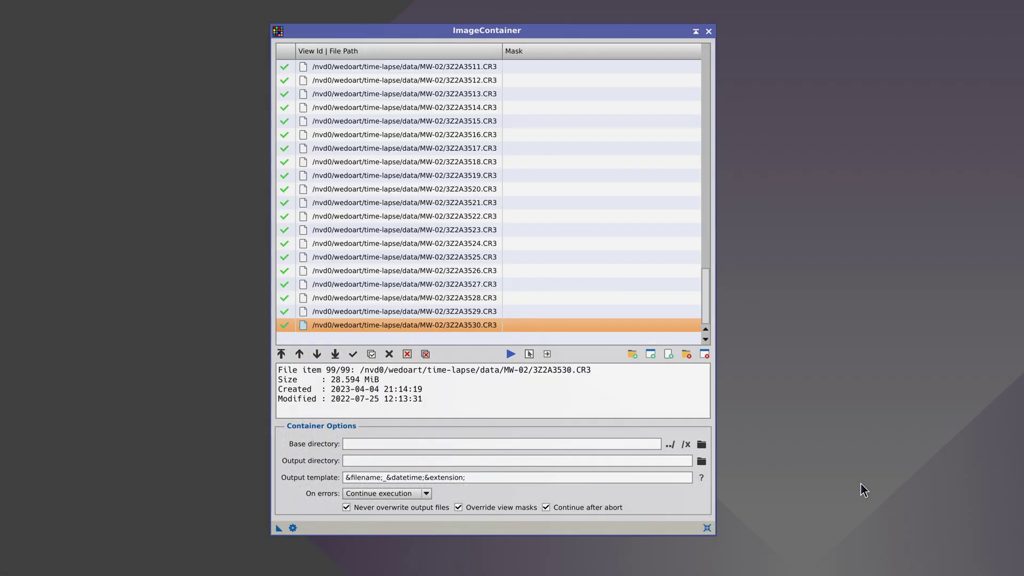
# Step: Set the container's output directory to a new 'output' folder and its template to MW02_&count;.jpg
pyautogui.click(700, 461)
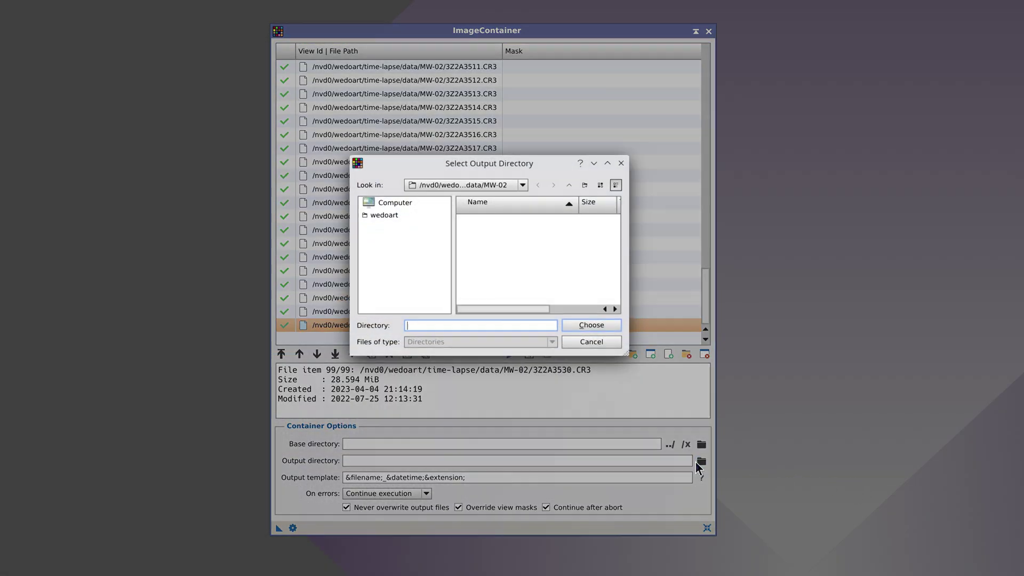
pyautogui.click(585, 185)
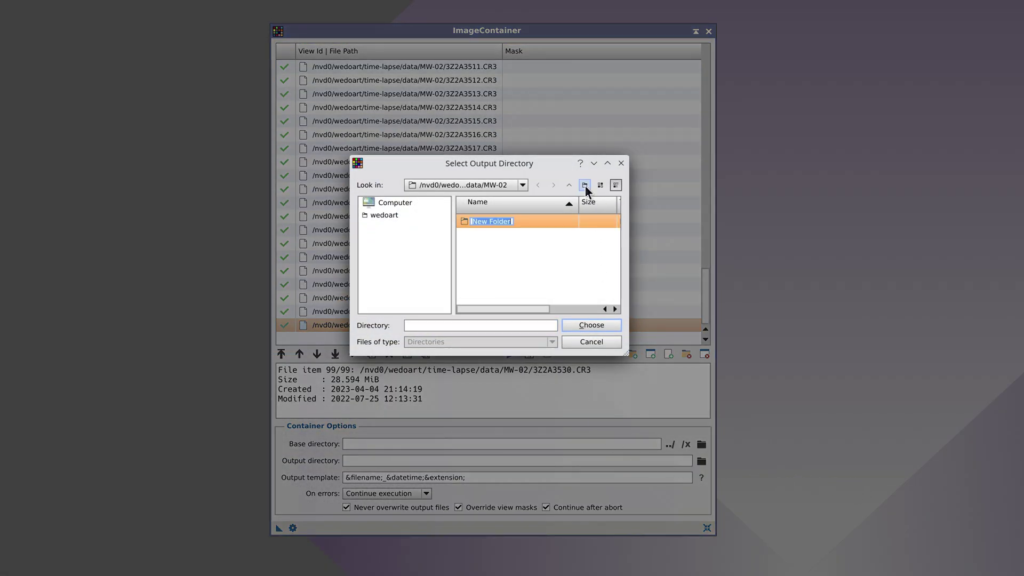
pyautogui.write('output')
pyautogui.press('Return')
pyautogui.press('Return')
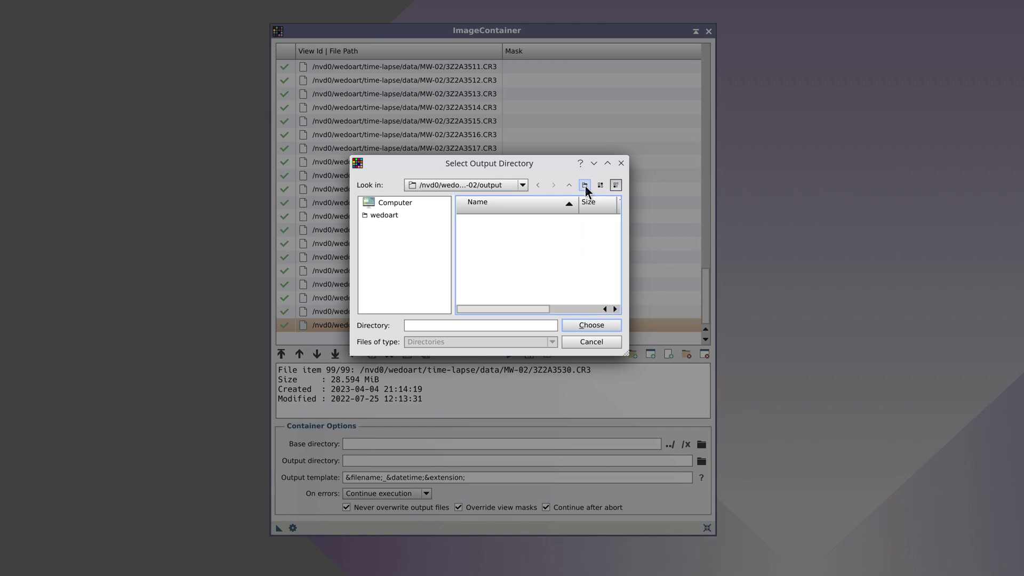
pyautogui.click(595, 325)
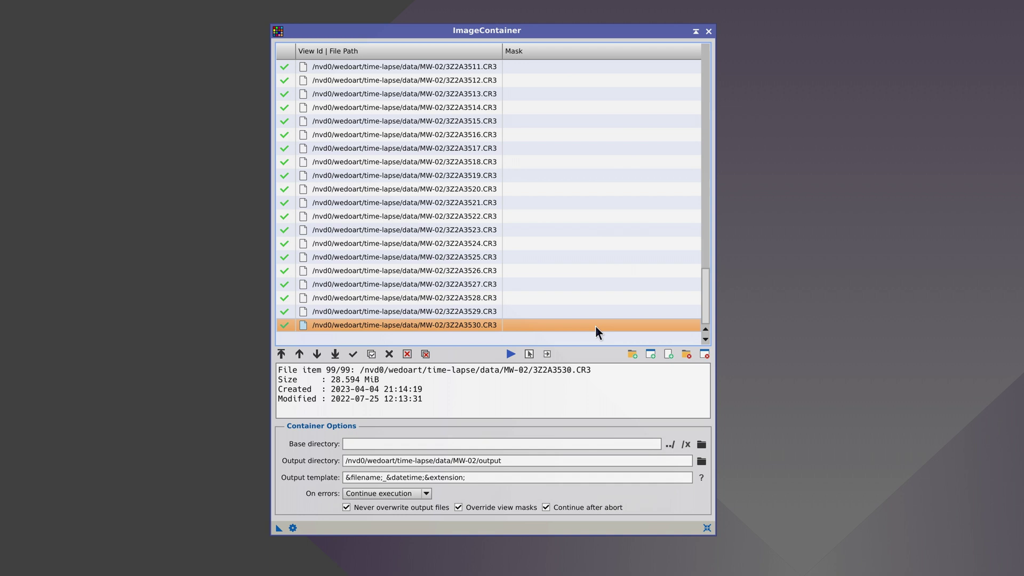
pyautogui.tripleClick(469, 477)
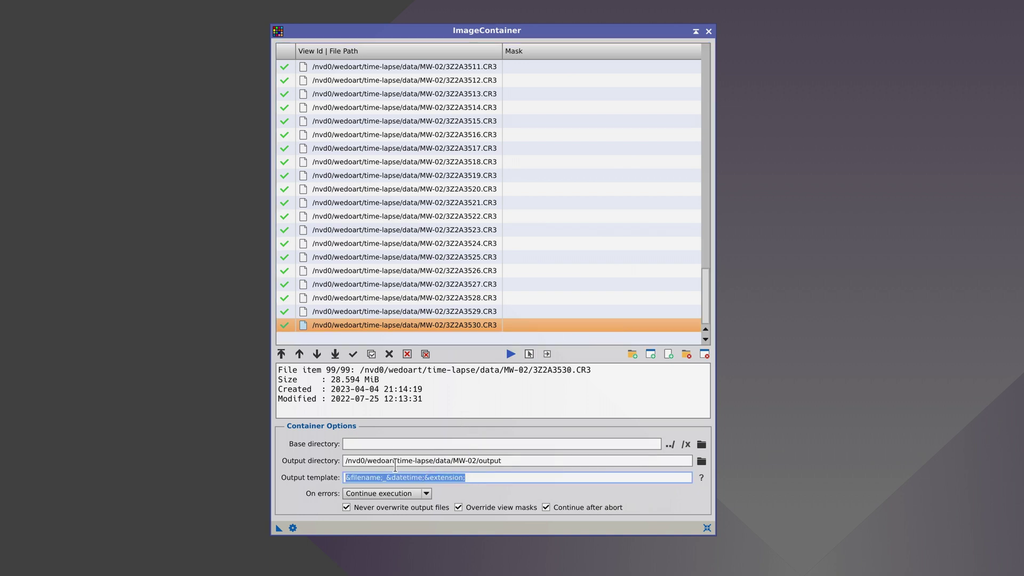
pyautogui.write('MW02_&count;.jpg')
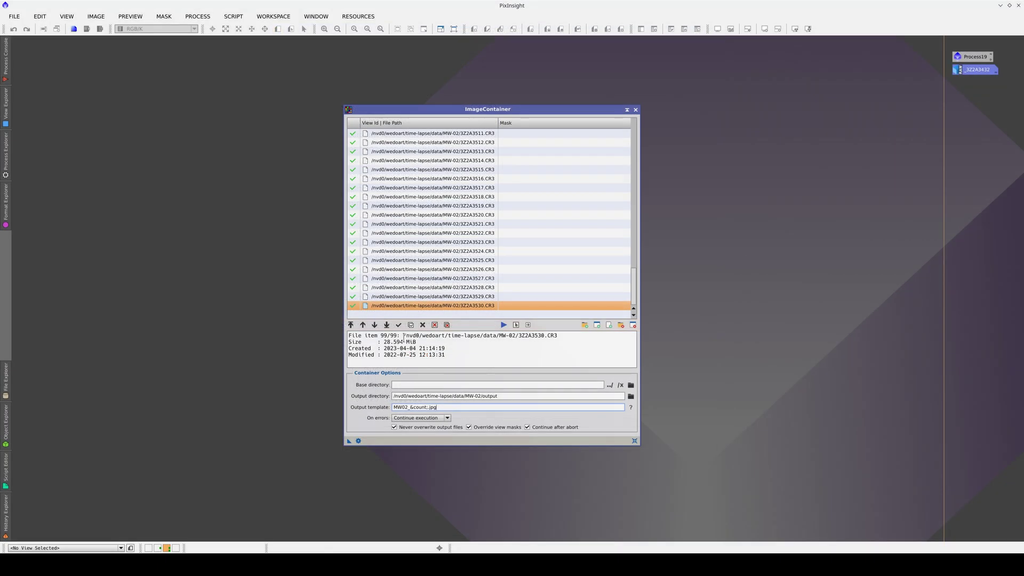
# Step: Confirm JPEG export at quality 100, then save the container as the ImageContainer20 icon and close it
pyautogui.click(7, 208)
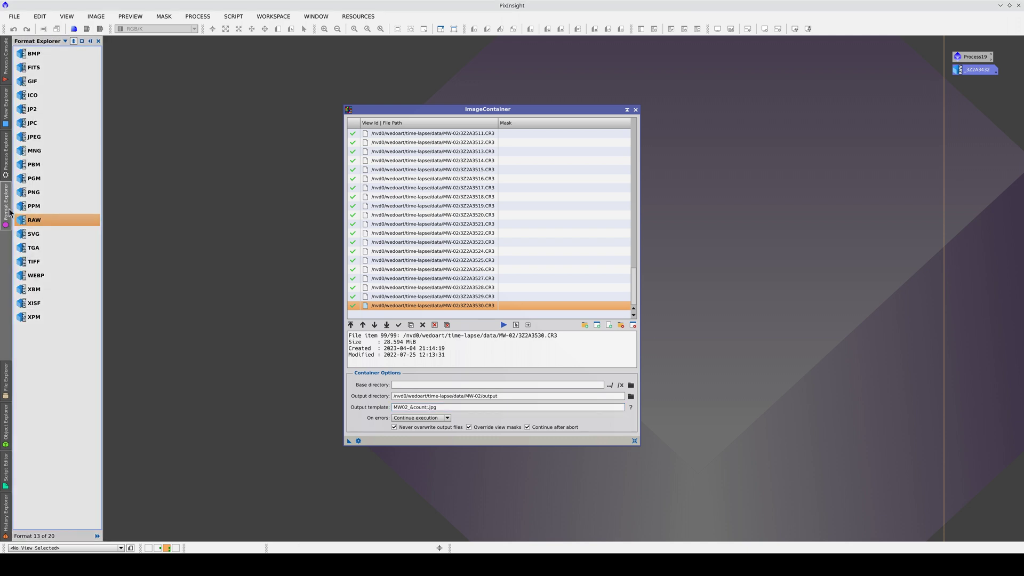
pyautogui.doubleClick(53, 138)
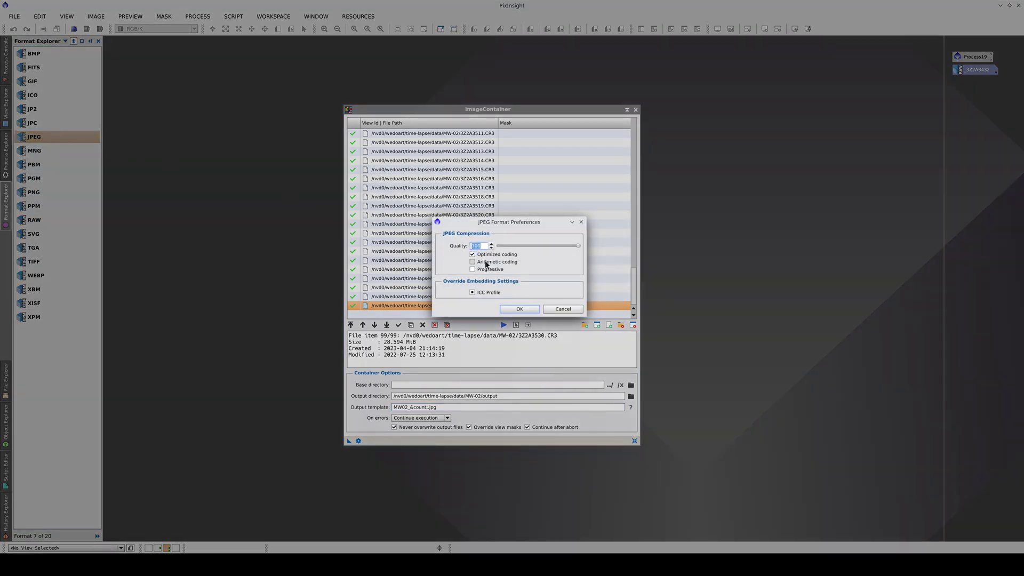
pyautogui.click(519, 309)
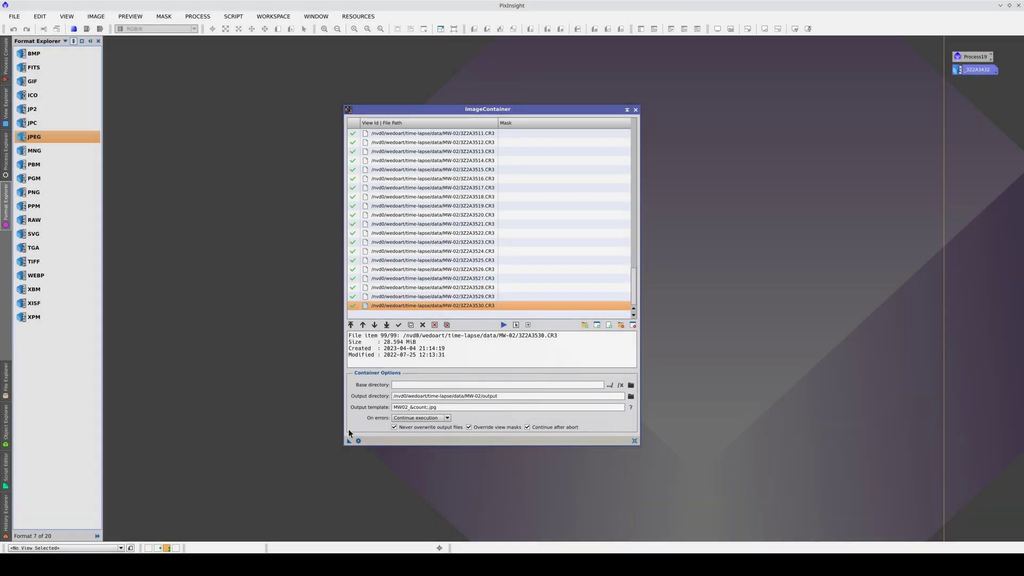
pyautogui.moveTo(348, 440); pyautogui.dragTo(957, 87)
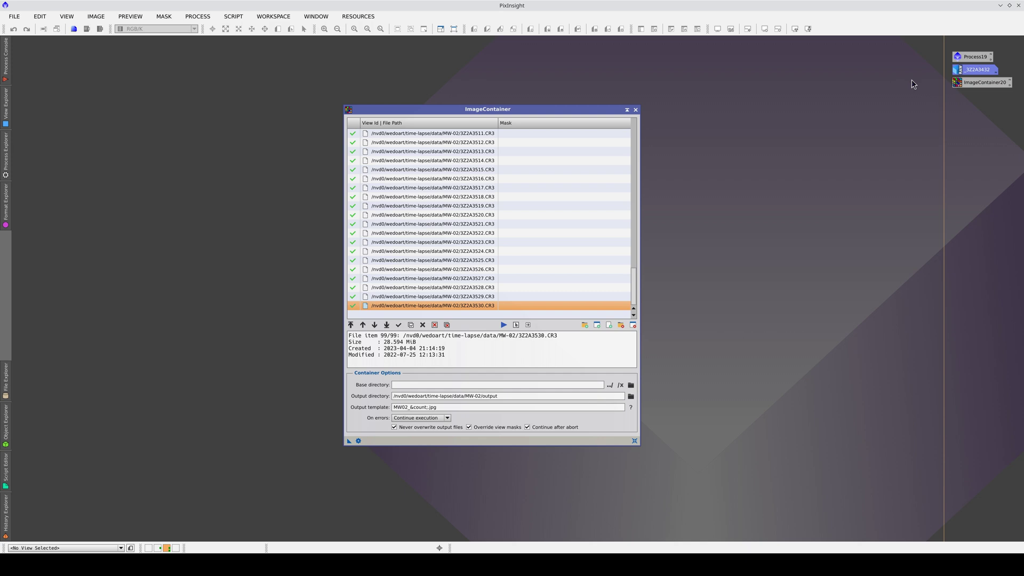
pyautogui.click(638, 110)
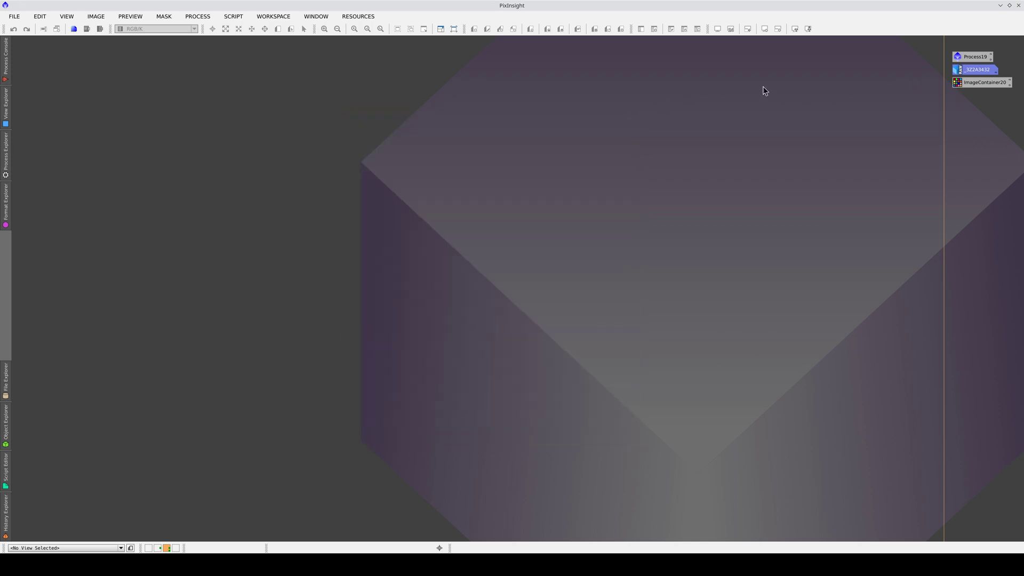